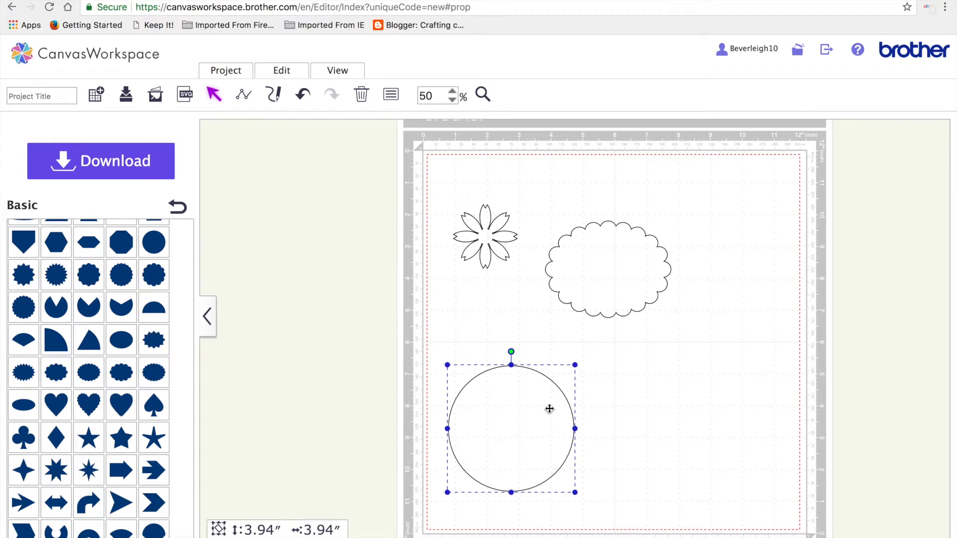
Step: Show the properties of the scalloped oval and rotate it to 90 degrees
{"action": "left_click", "coordinate": [618, 275]}
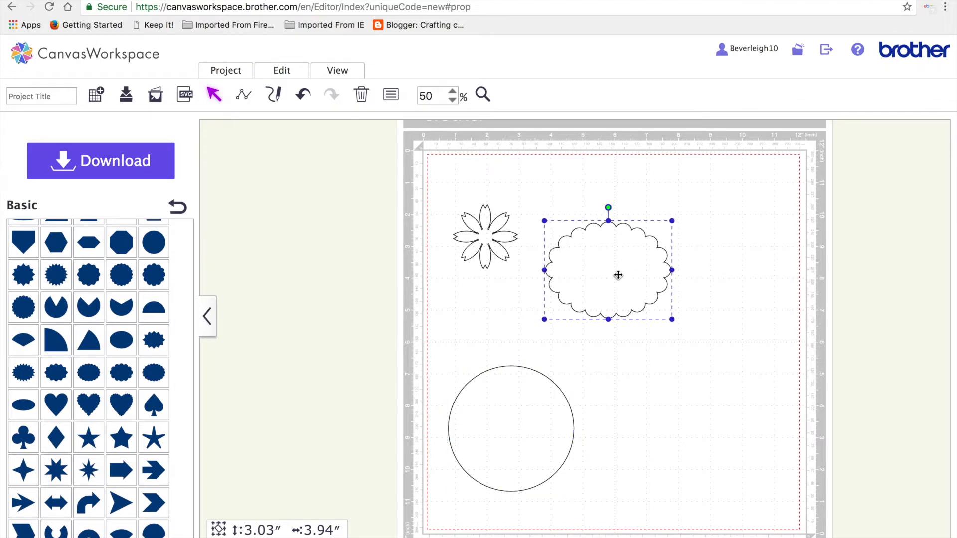
{"action": "left_click", "coordinate": [336, 70]}
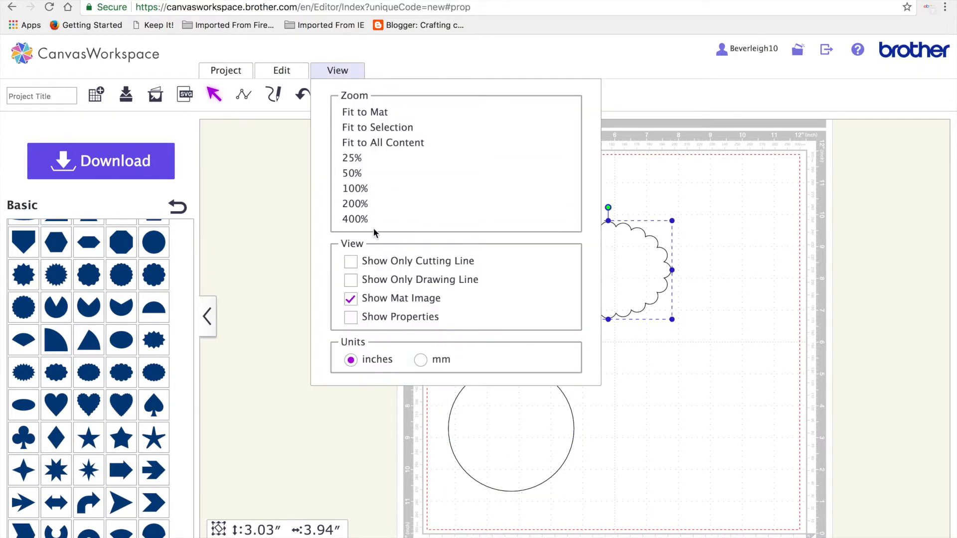
{"action": "left_click", "coordinate": [386, 319]}
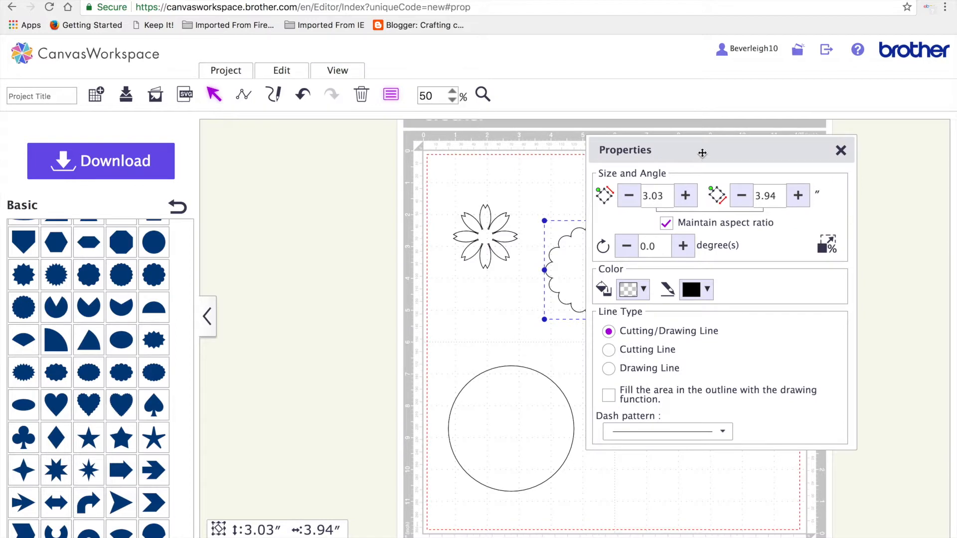
{"action": "left_click_drag", "start_coordinate": [702, 152], "coordinate": [802, 142]}
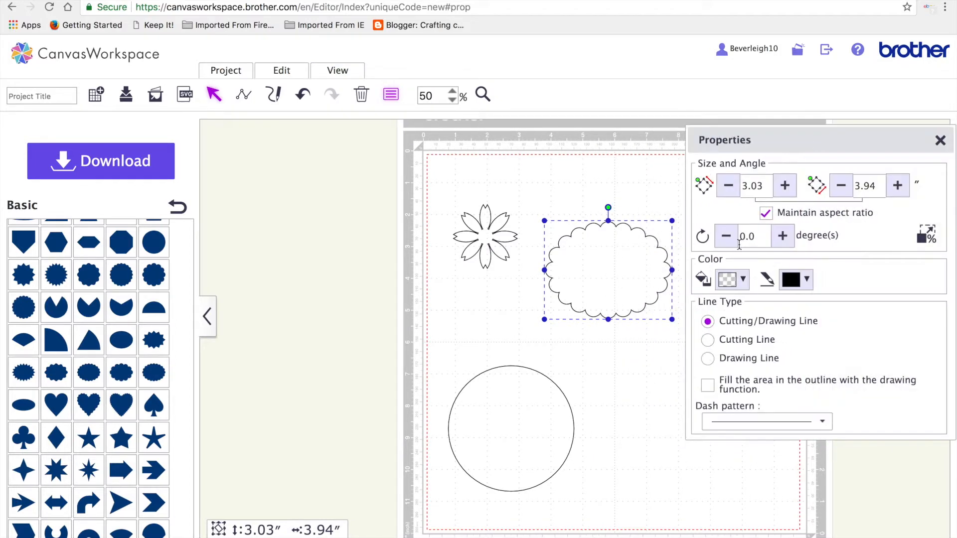
{"action": "left_click_drag", "start_coordinate": [758, 239], "coordinate": [741, 237]}
{"action": "type", "text": "90"}
{"action": "key", "text": "Return"}
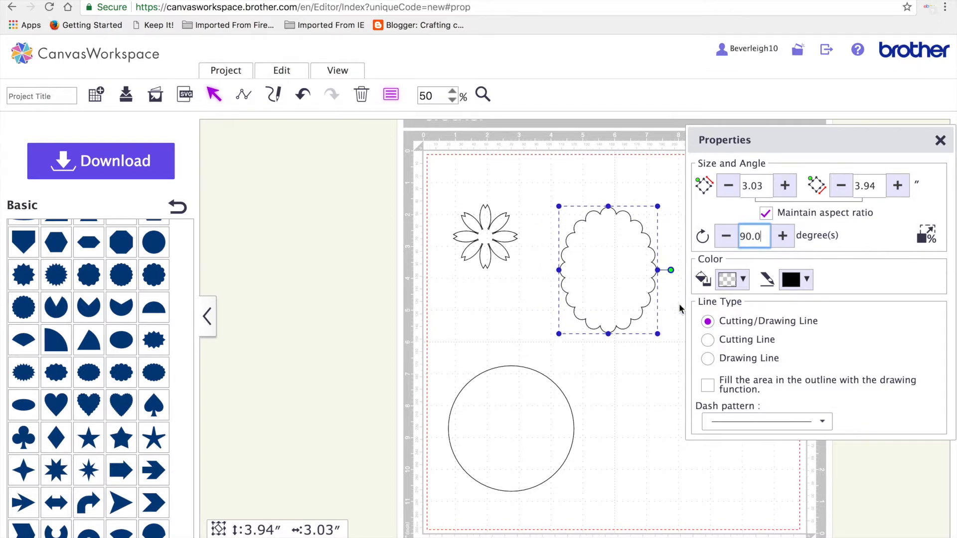
Step: Move the properties window clear of the shapes and set the canvas zoom to 75%
{"action": "left_click_drag", "start_coordinate": [819, 134], "coordinate": [303, 143]}
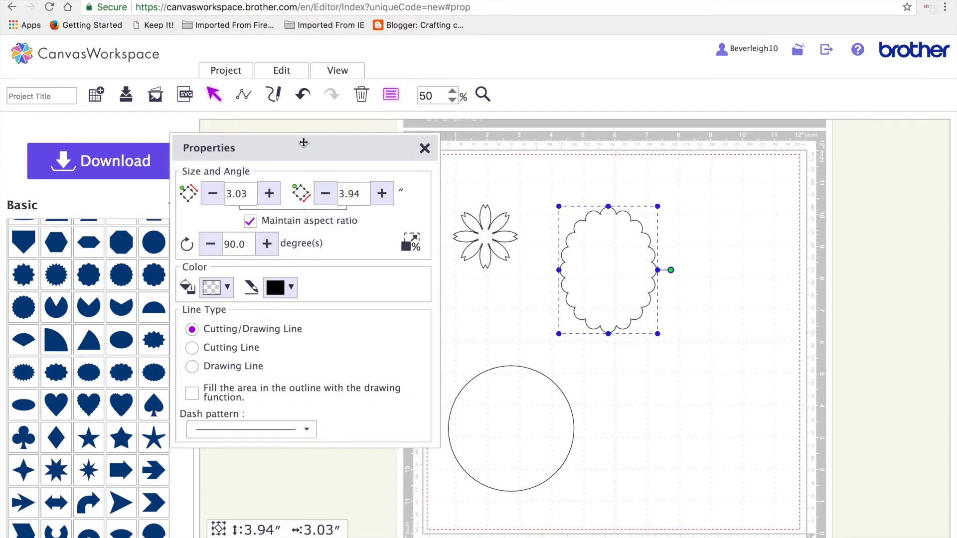
{"action": "left_click", "coordinate": [482, 96]}
{"action": "left_click", "coordinate": [623, 269]}
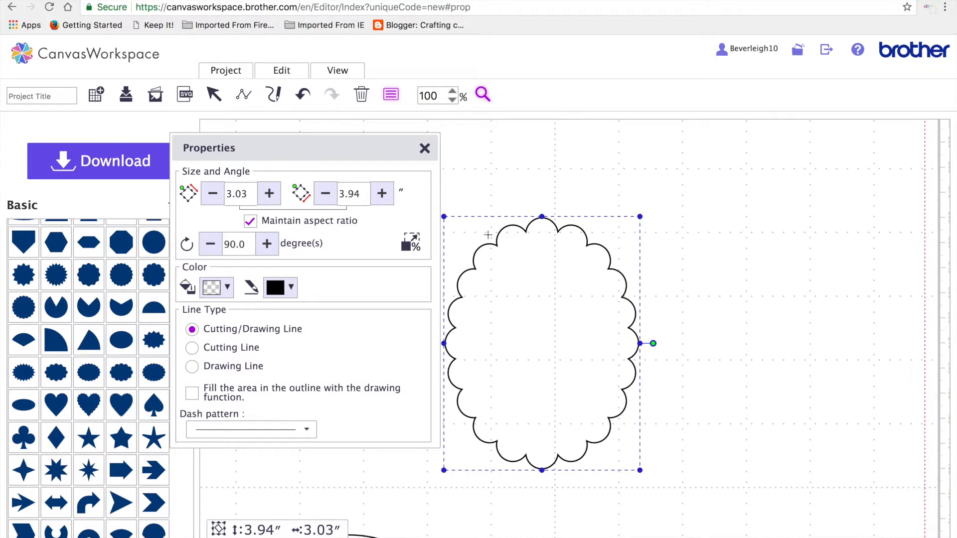
{"action": "left_click", "coordinate": [455, 102]}
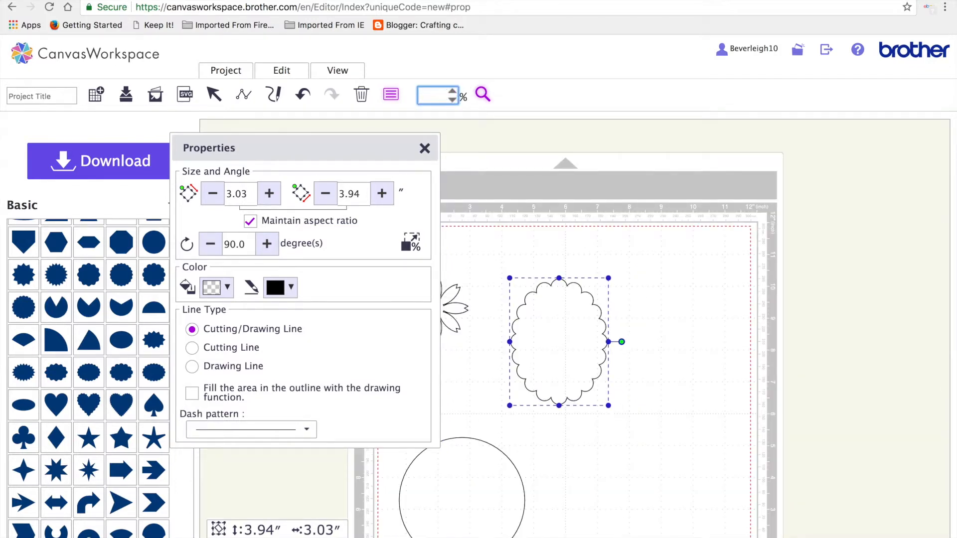
{"action": "key", "text": "Return"}
{"action": "left_click_drag", "start_coordinate": [387, 152], "coordinate": [947, 181]}
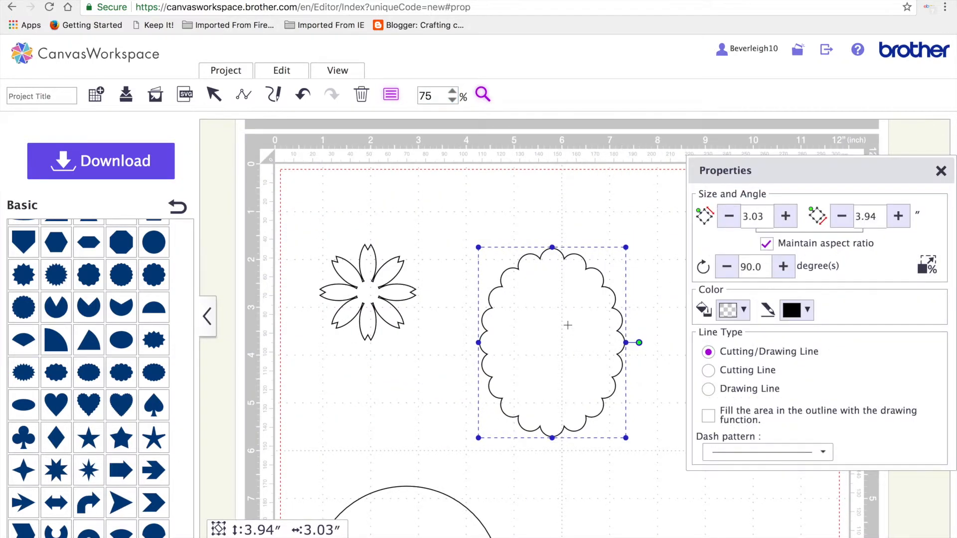
{"action": "scroll", "coordinate": [567, 325], "scroll_direction": "up", "scroll_amount": 2}
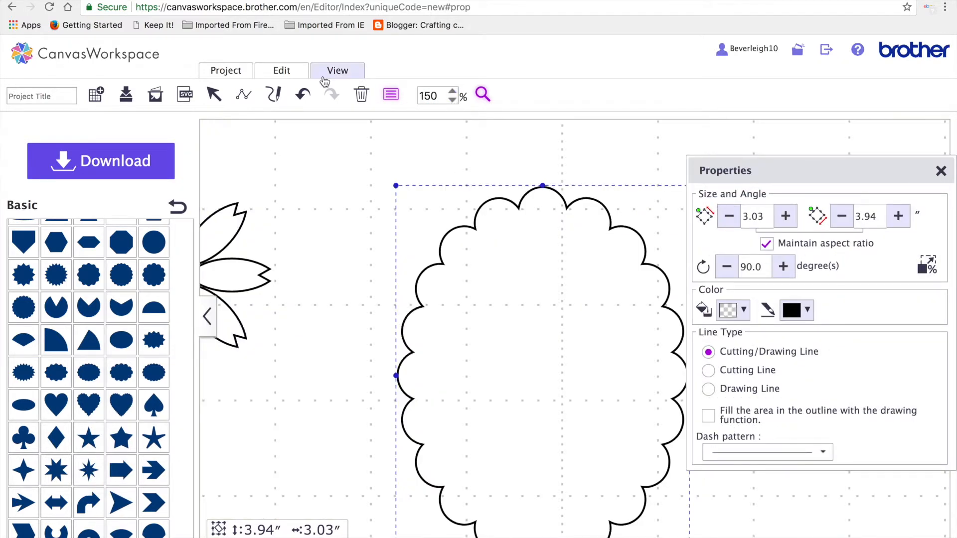
{"action": "left_click", "coordinate": [303, 95]}
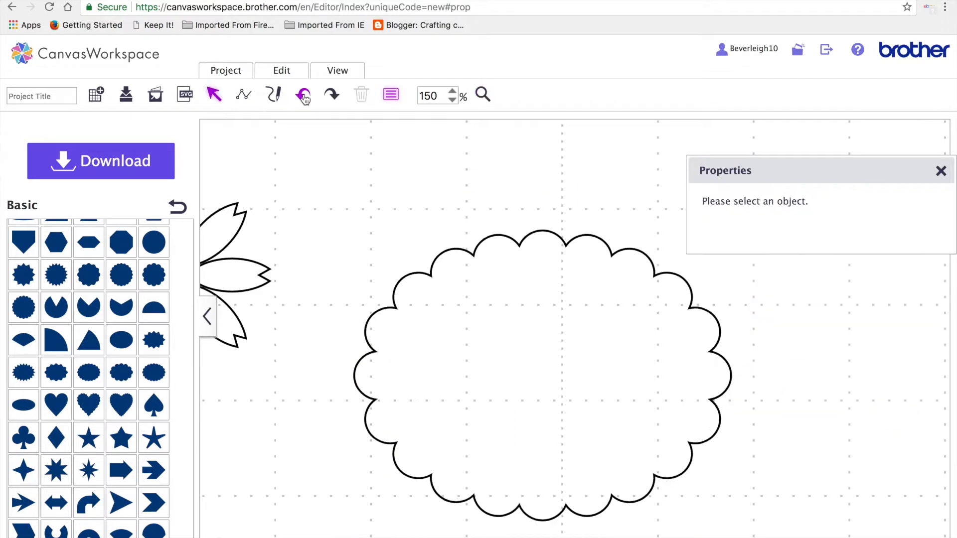
{"action": "left_click", "coordinate": [331, 95]}
{"action": "left_click_drag", "start_coordinate": [442, 96], "coordinate": [410, 99]}
{"action": "type", "text": "75"}
{"action": "key", "text": "Return"}
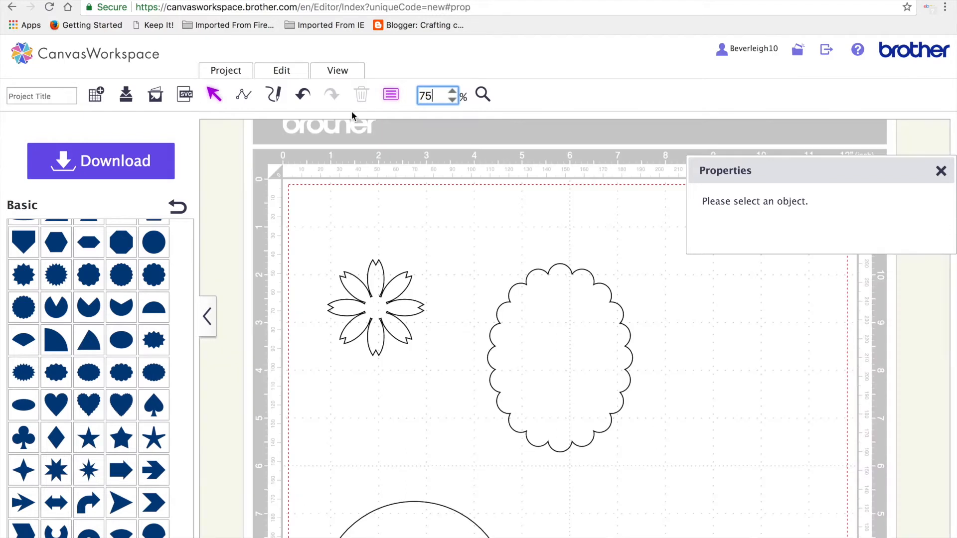
Step: Duplicate the upright scalloped oval and move the copy to the lower right area of the mat
{"action": "left_click", "coordinate": [213, 98]}
{"action": "left_click", "coordinate": [531, 369]}
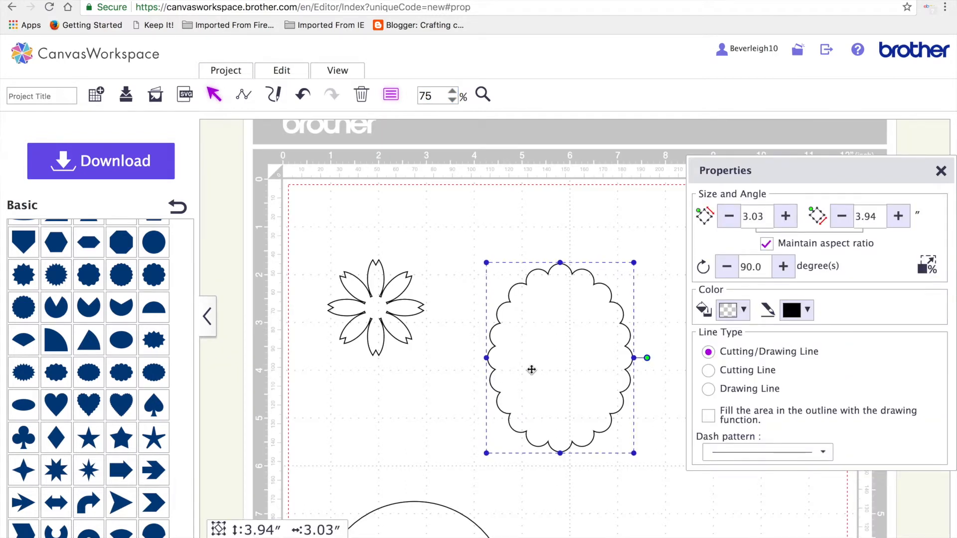
{"action": "key", "text": "ctrl+v"}
{"action": "left_click_drag", "start_coordinate": [531, 370], "coordinate": [571, 402]}
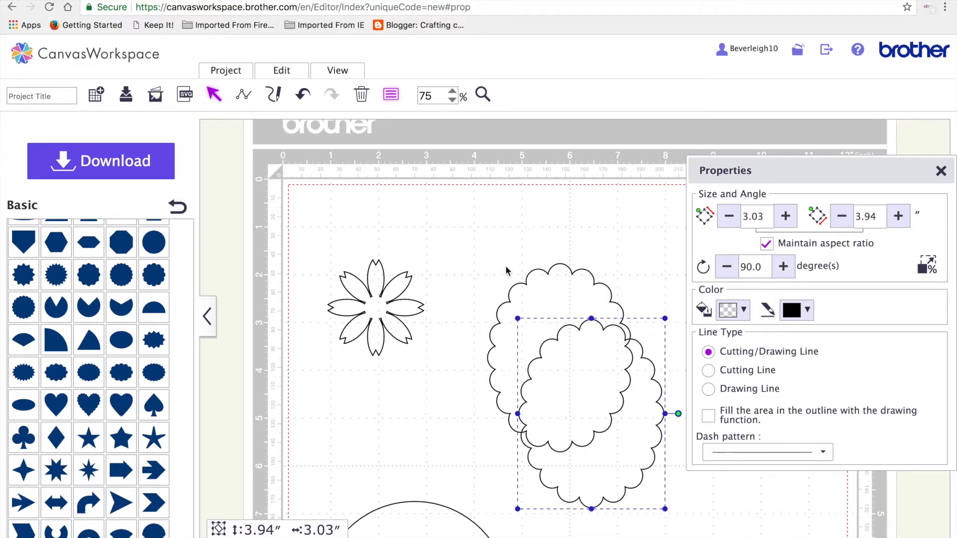
{"action": "left_click_drag", "start_coordinate": [625, 443], "coordinate": [715, 528]}
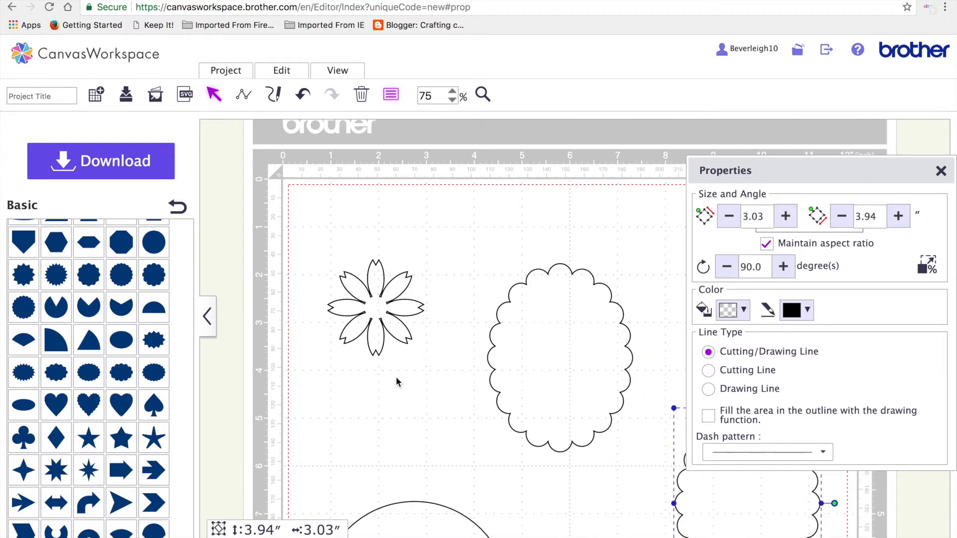
Step: Create an inward offset line on the original scalloped oval with increased spacing and round corners, leaving the original line as is
{"action": "left_click", "coordinate": [582, 333]}
{"action": "right_click", "coordinate": [582, 333]}
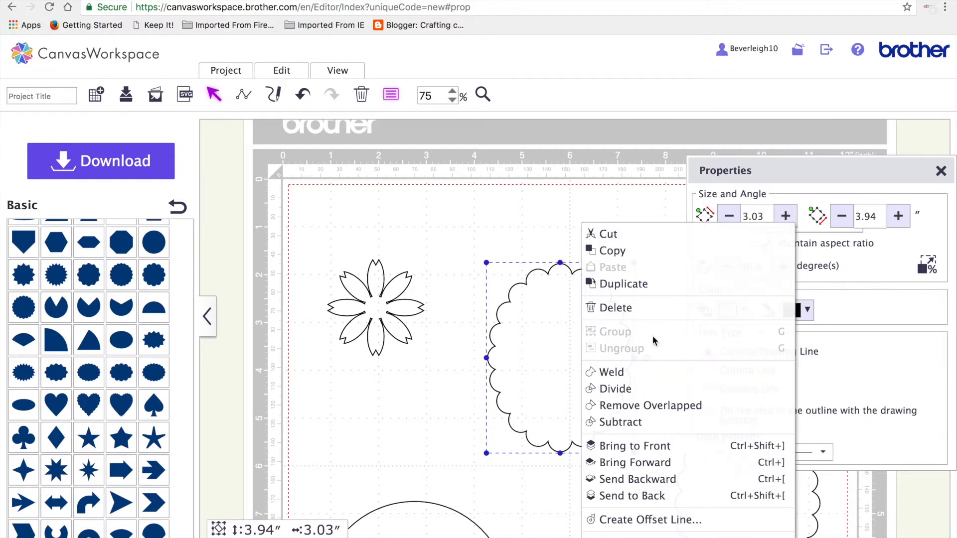
{"action": "left_click", "coordinate": [643, 520]}
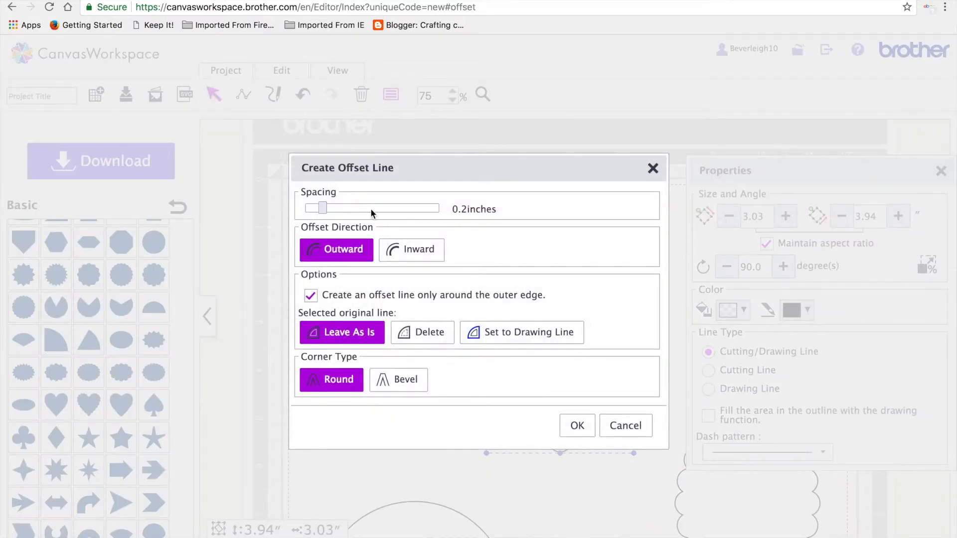
{"action": "left_click", "coordinate": [407, 253]}
{"action": "left_click_drag", "start_coordinate": [323, 207], "coordinate": [337, 213]}
{"action": "left_click", "coordinate": [580, 430]}
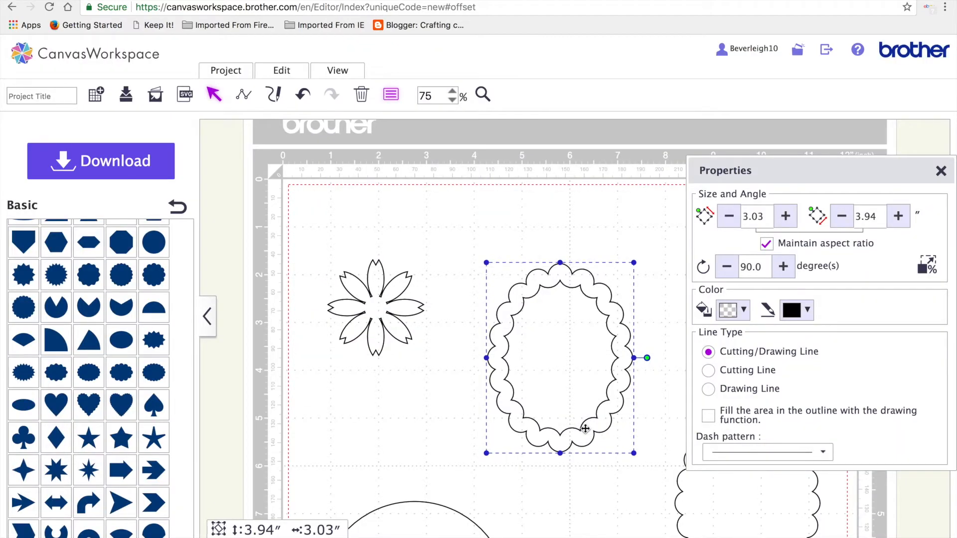
{"action": "left_click", "coordinate": [593, 491]}
{"action": "left_click_drag", "start_coordinate": [553, 379], "coordinate": [559, 387]}
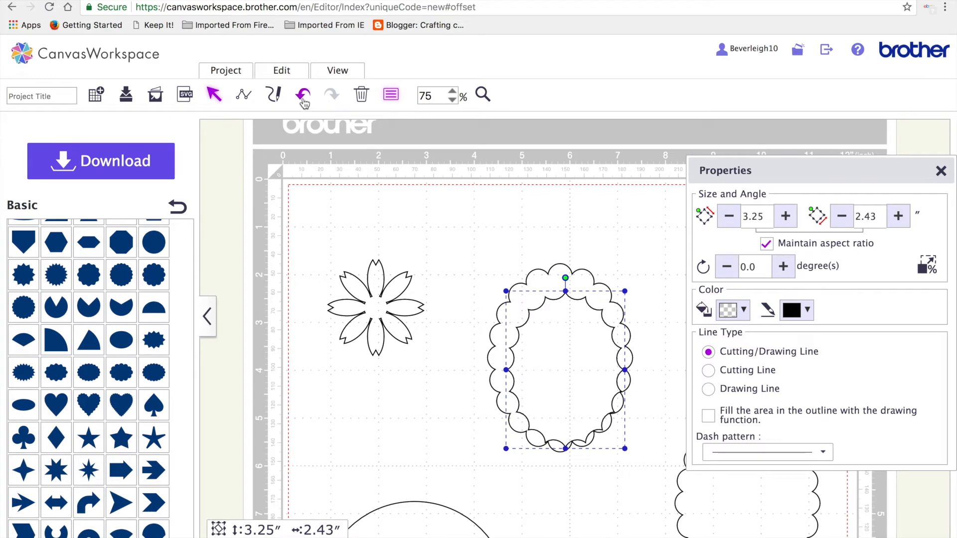
{"action": "left_click", "coordinate": [302, 94]}
Step: Subtract the inner offset shape from the scalloped oval to make a frame, and move the frame slightly up the mat
{"action": "left_click_drag", "start_coordinate": [475, 239], "coordinate": [602, 449]}
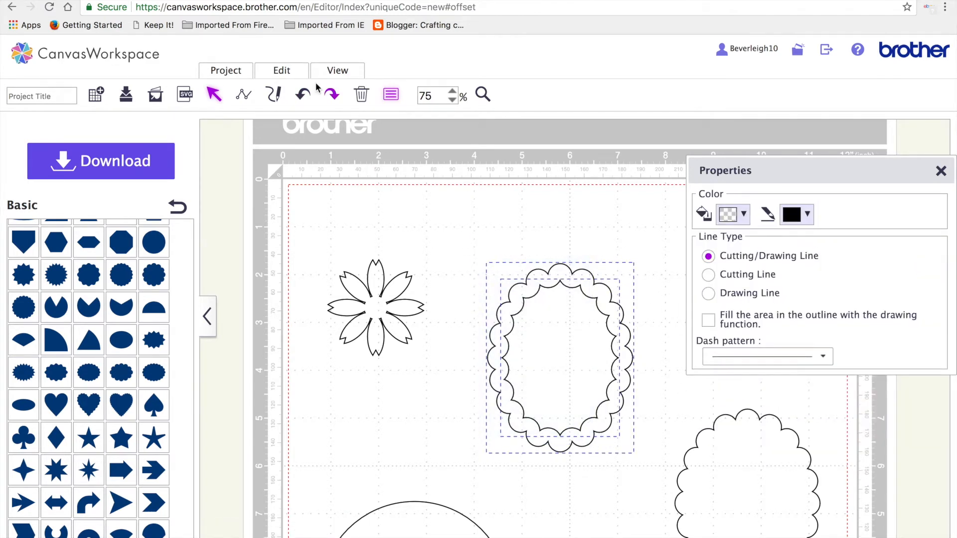
{"action": "left_click", "coordinate": [285, 70]}
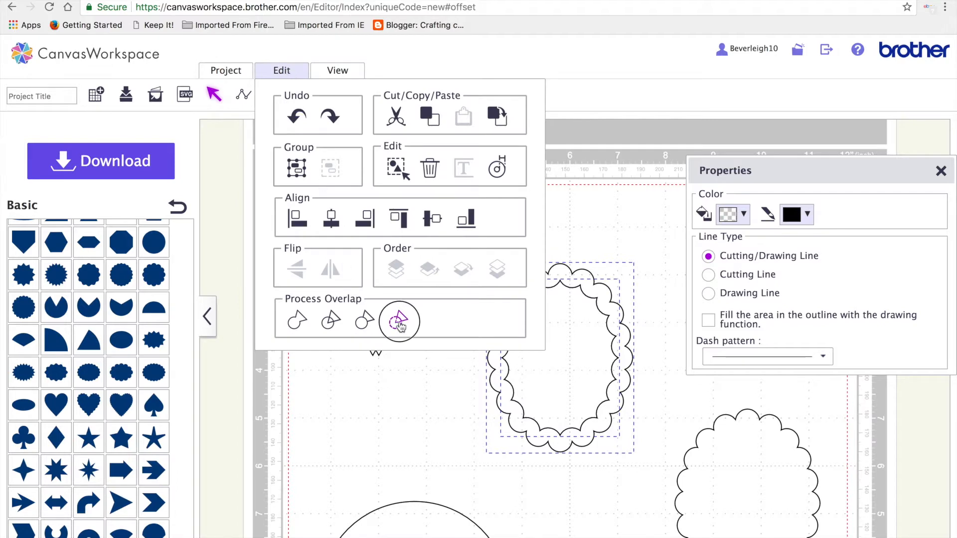
{"action": "left_click", "coordinate": [400, 325]}
{"action": "left_click", "coordinate": [602, 310]}
{"action": "left_click_drag", "start_coordinate": [602, 310], "coordinate": [584, 265]}
Step: Fill the scalloped frame with red and nudge it slightly to the right on the mat
{"action": "left_click", "coordinate": [743, 311]}
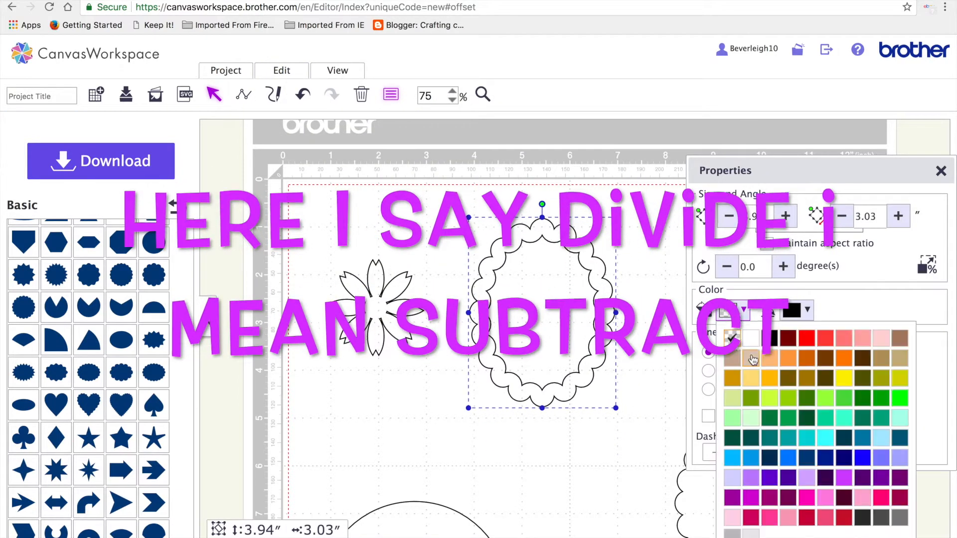
{"action": "left_click", "coordinate": [823, 339]}
{"action": "left_click_drag", "start_coordinate": [611, 320], "coordinate": [622, 320]}
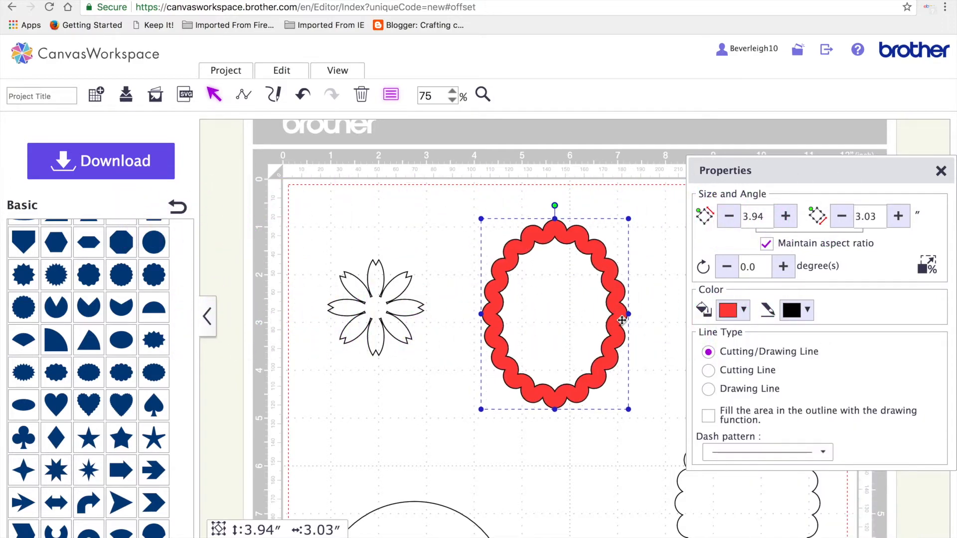
Step: Create an outward offset line 0.08 inches around the red scalloped frame and send the new shape to the back
{"action": "left_click", "coordinate": [282, 73]}
{"action": "left_click", "coordinate": [499, 172]}
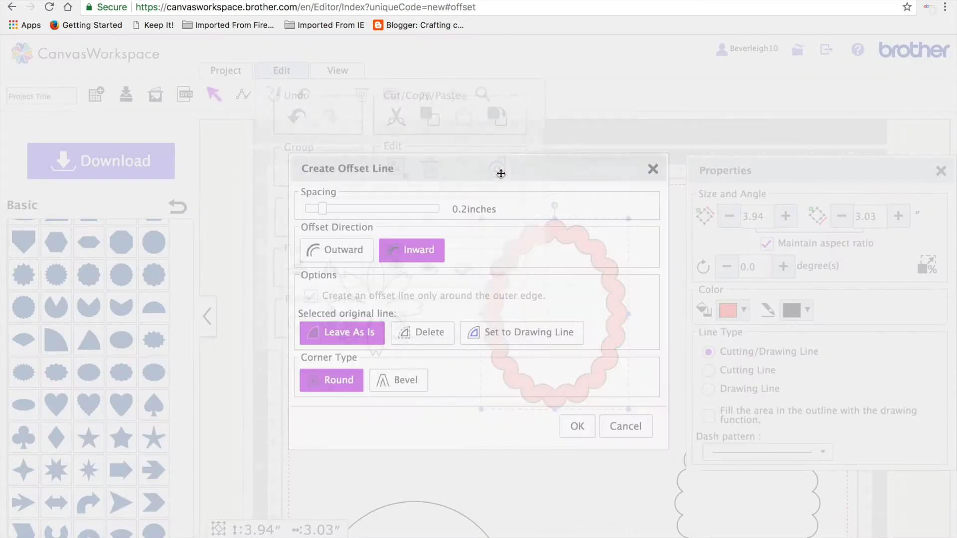
{"action": "left_click_drag", "start_coordinate": [325, 211], "coordinate": [309, 210]}
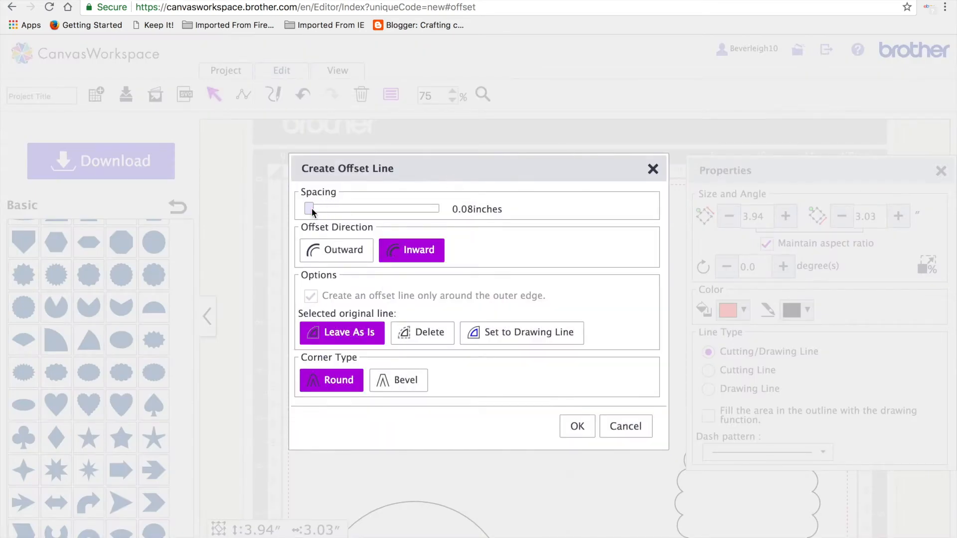
{"action": "left_click", "coordinate": [328, 248]}
{"action": "left_click", "coordinate": [579, 424]}
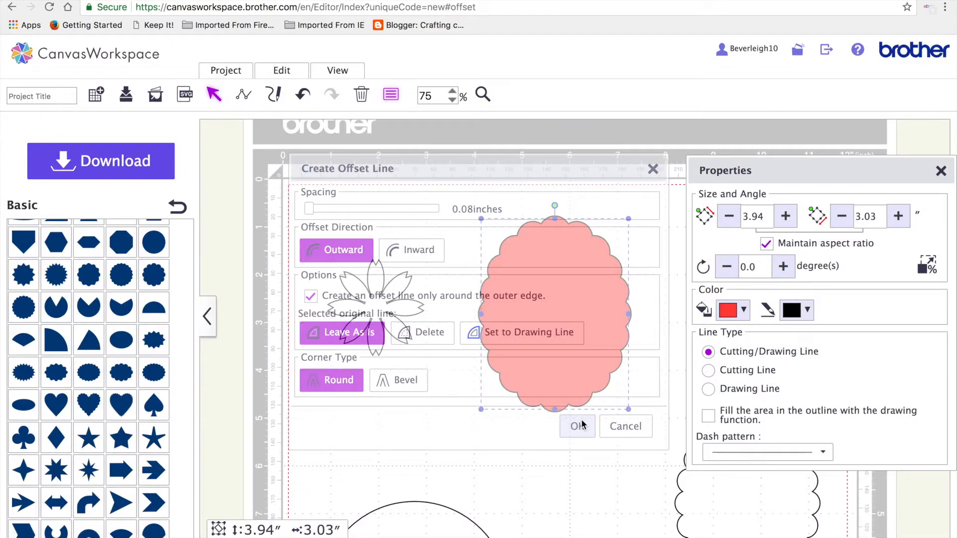
{"action": "right_click", "coordinate": [543, 283]}
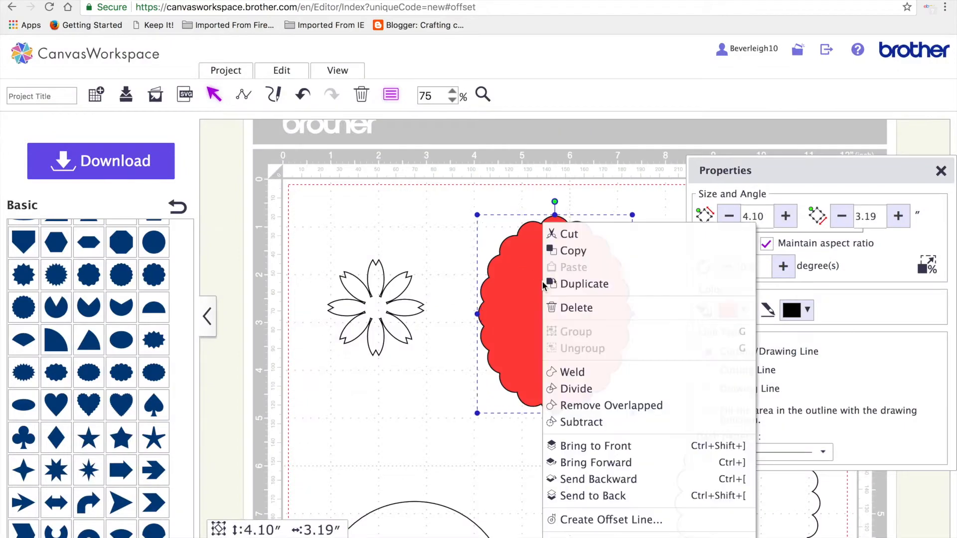
{"action": "left_click", "coordinate": [605, 496]}
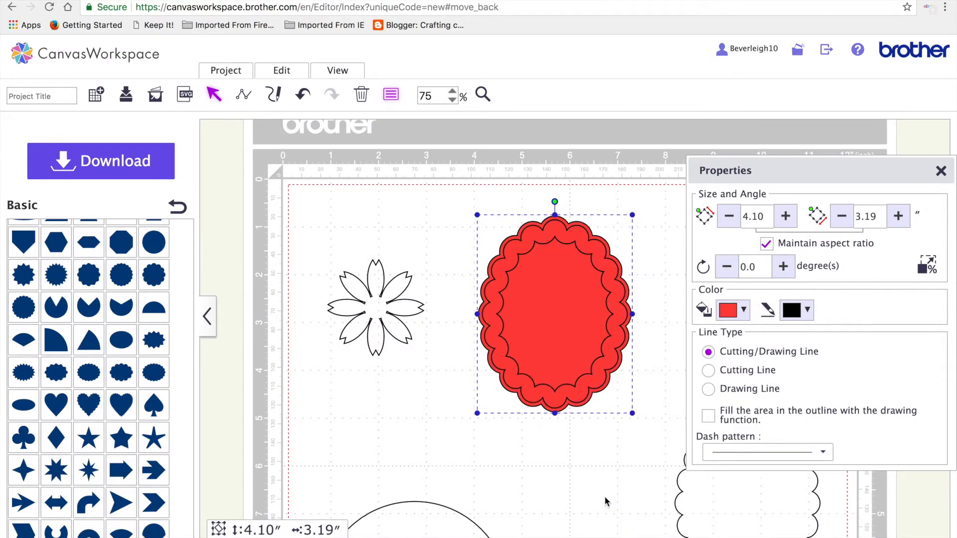
Step: Change the scalloped frame's fill to a lighter red than the backing shape
{"action": "left_click", "coordinate": [615, 305]}
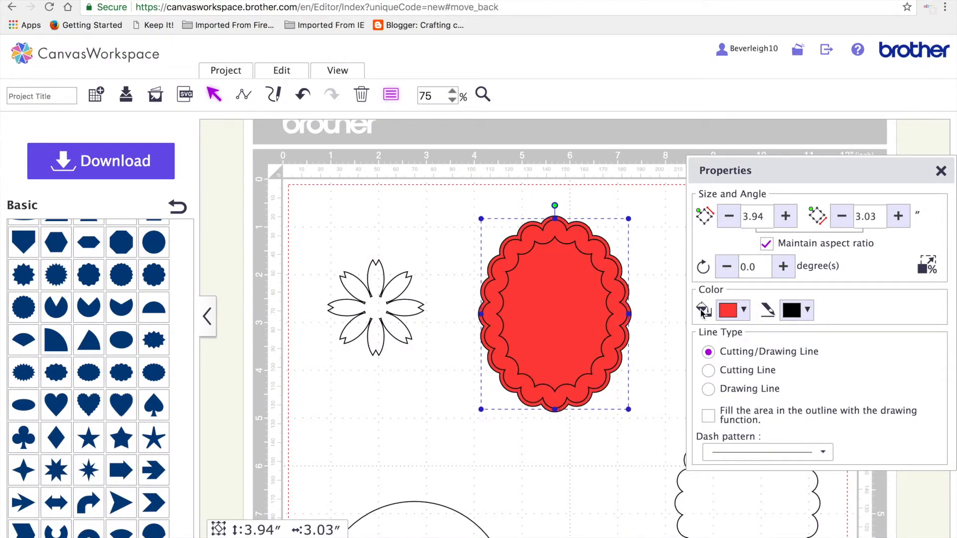
{"action": "left_click", "coordinate": [737, 310]}
{"action": "left_click", "coordinate": [849, 346]}
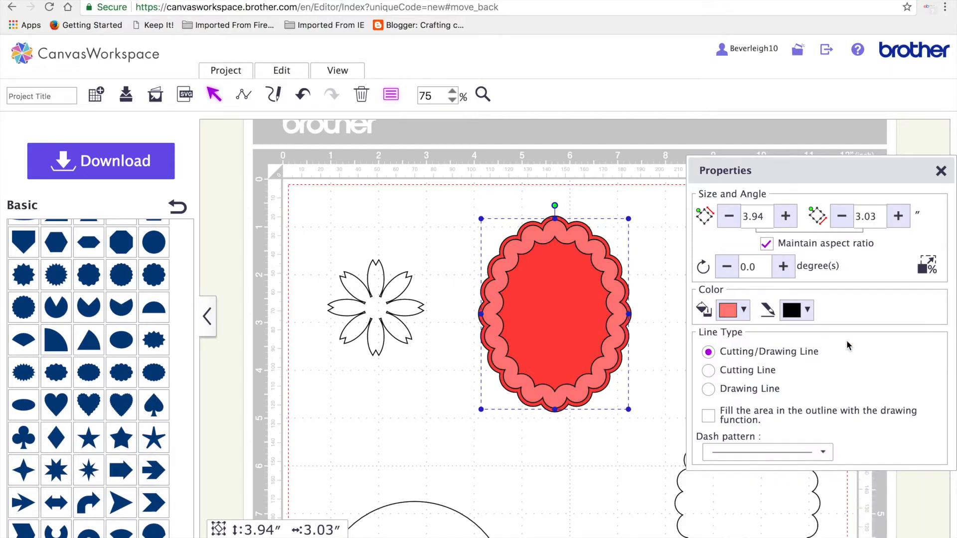
Step: Clear the red frame and its backing from the work area and move the unfilled scalloped oval copy into their place
{"action": "left_click_drag", "start_coordinate": [446, 180], "coordinate": [906, 392]}
{"action": "left_click_drag", "start_coordinate": [723, 470], "coordinate": [550, 353]}
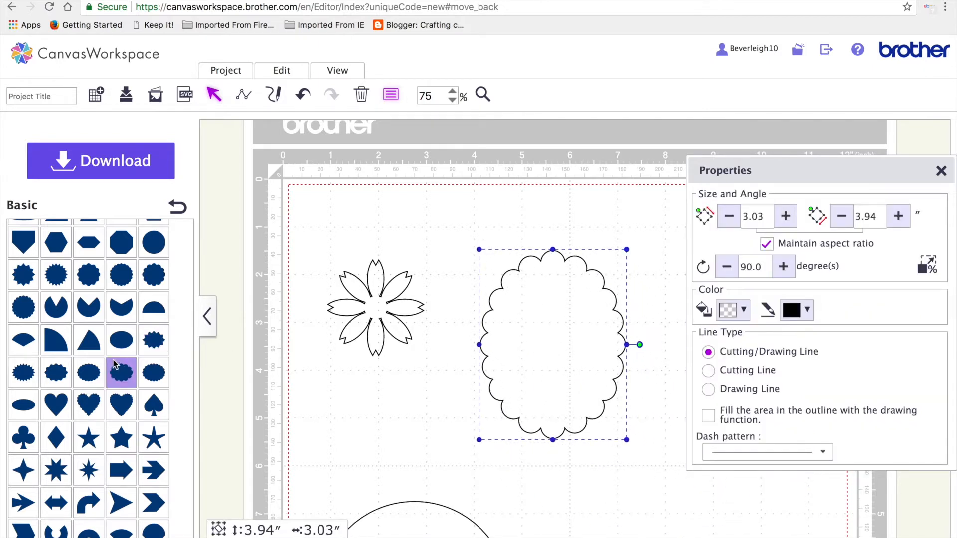
Step: Add a plain oval from the basic shapes, rotate it to 90 degrees and place it over the unfilled scalloped oval
{"action": "left_click", "coordinate": [121, 341]}
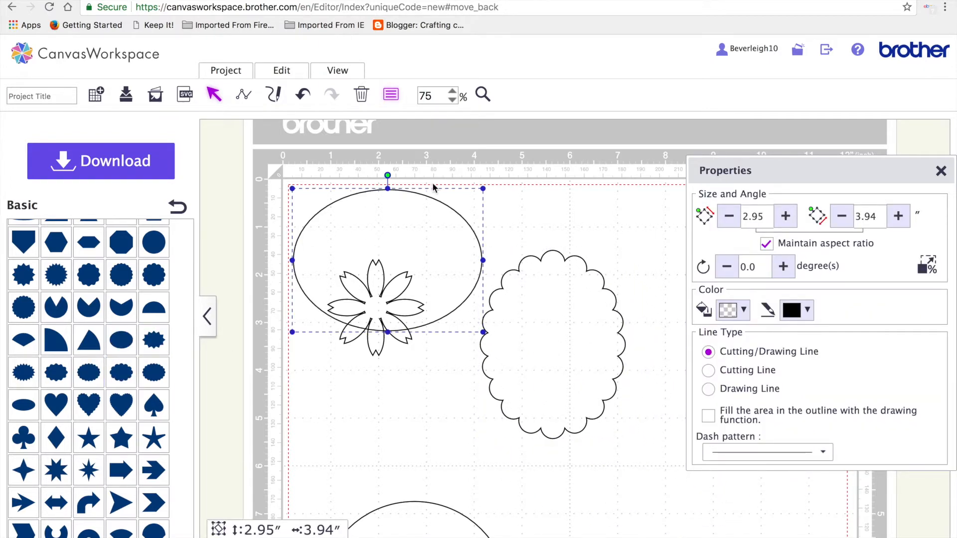
{"action": "left_click_drag", "start_coordinate": [756, 267], "coordinate": [740, 269]}
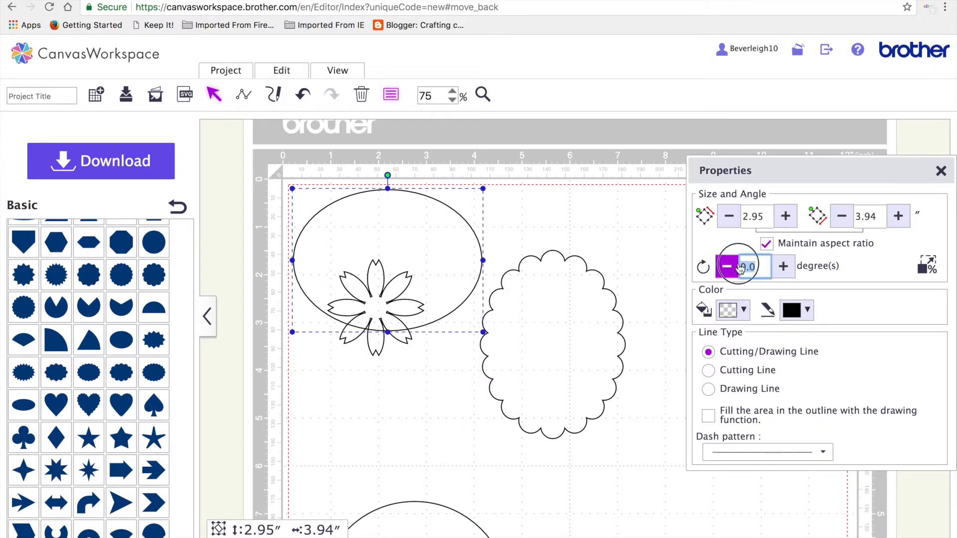
{"action": "type", "text": "90"}
{"action": "key", "text": "Return"}
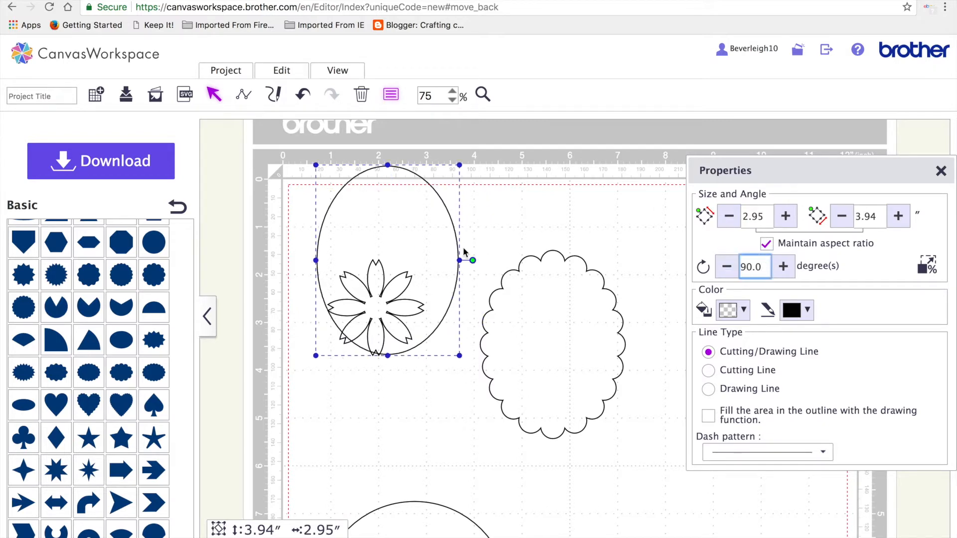
{"action": "left_click_drag", "start_coordinate": [411, 233], "coordinate": [560, 315]}
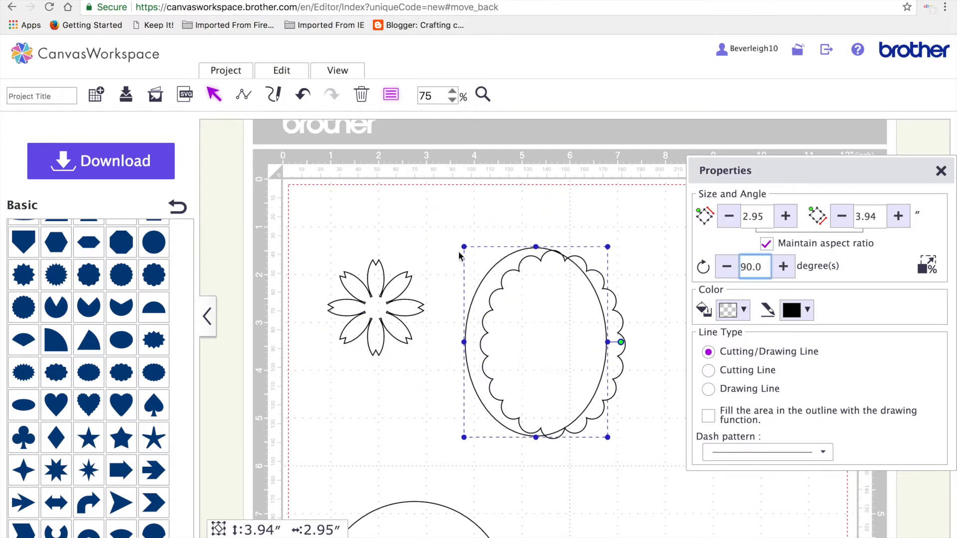
Step: Shrink the plain oval proportionally, position it inside the scalloped oval, and select both shapes
{"action": "left_click_drag", "start_coordinate": [463, 247], "coordinate": [489, 280]}
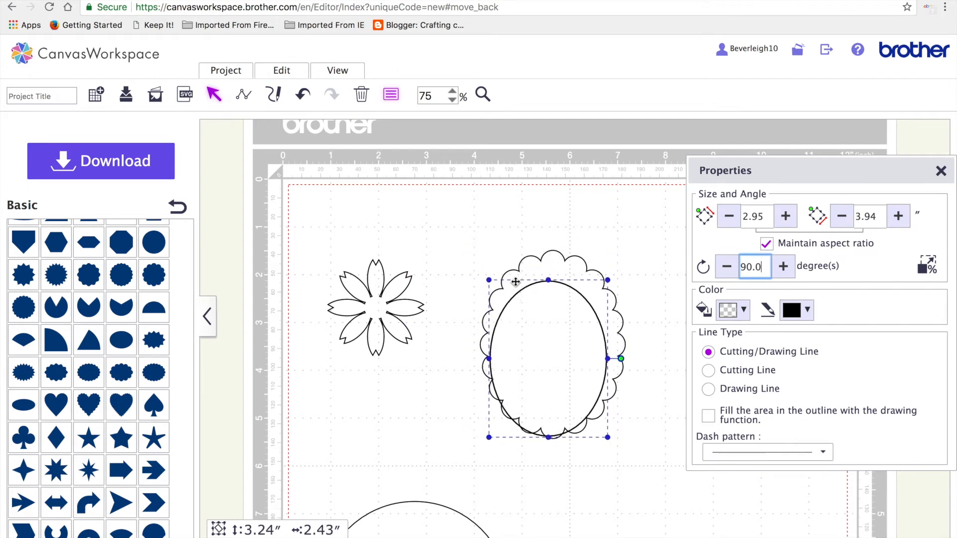
{"action": "left_click_drag", "start_coordinate": [542, 343], "coordinate": [549, 328]}
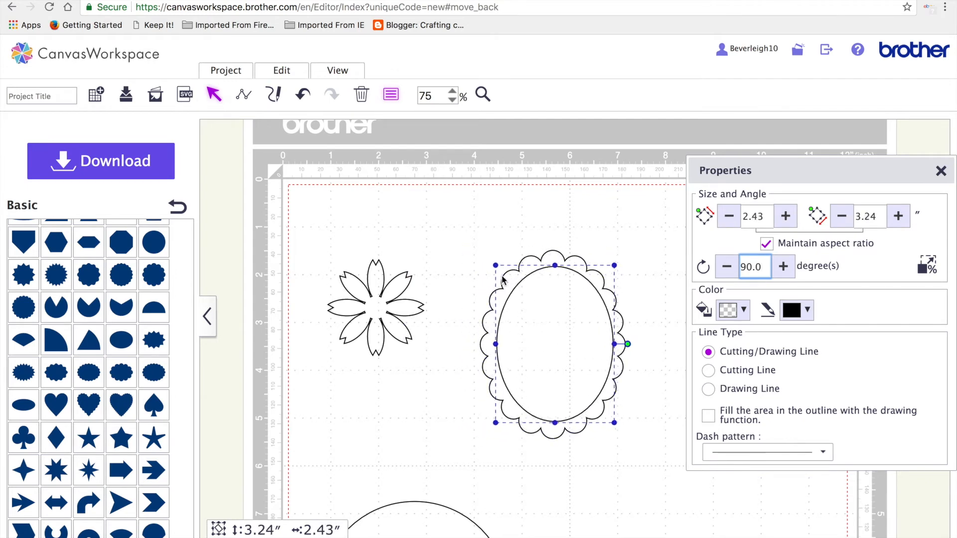
{"action": "left_click_drag", "start_coordinate": [495, 264], "coordinate": [554, 319]}
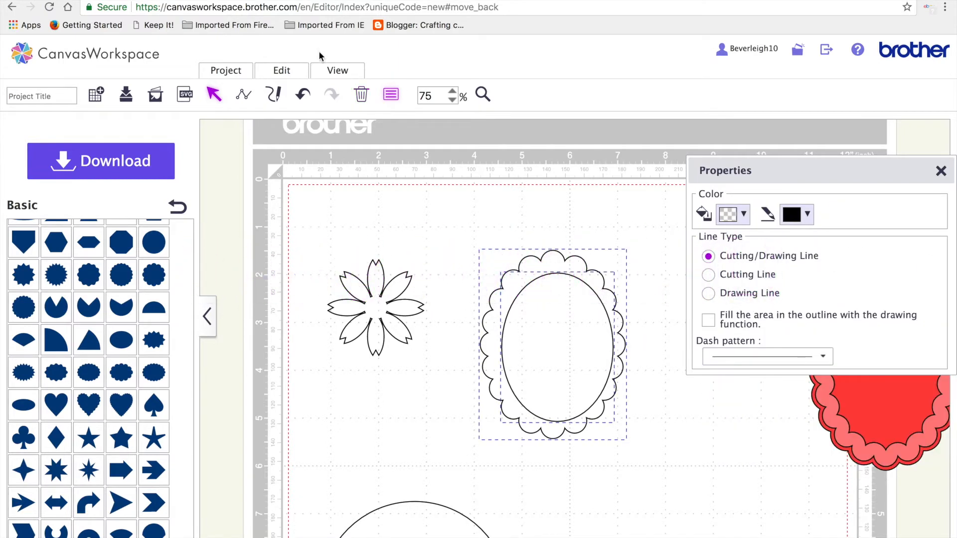
Step: Centre the plain and scalloped ovals on each other horizontally and vertically, and subtract the plain oval to make a frame
{"action": "left_click", "coordinate": [288, 71]}
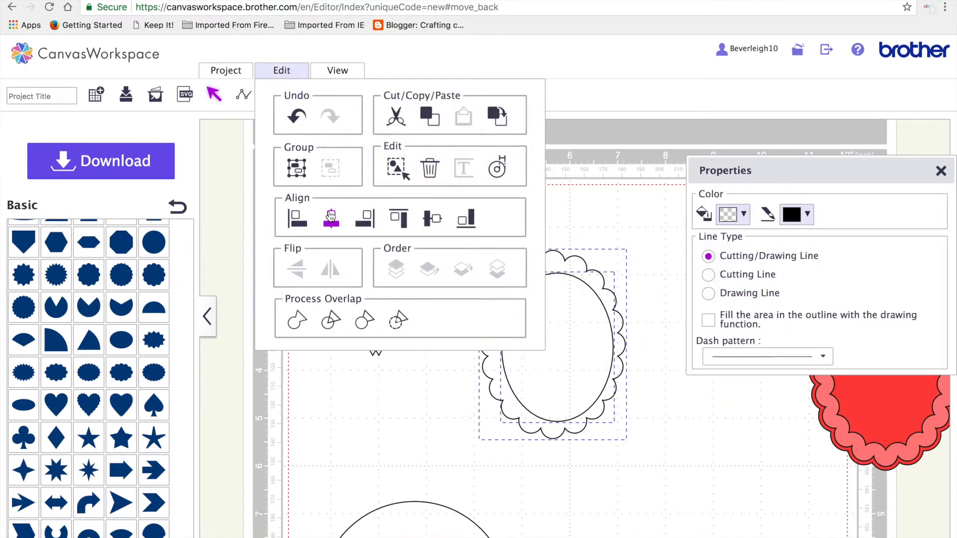
{"action": "left_click", "coordinate": [330, 219]}
{"action": "left_click", "coordinate": [282, 70]}
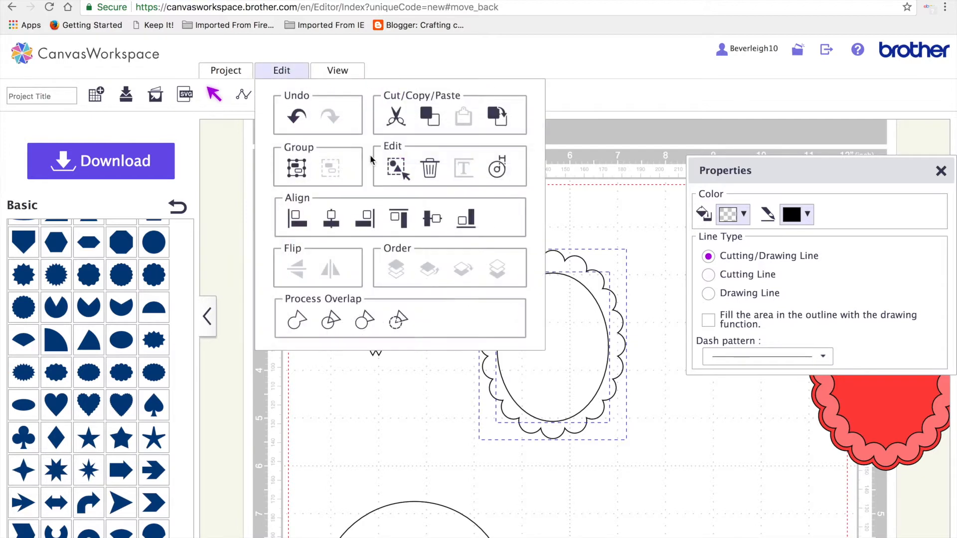
{"action": "left_click", "coordinate": [423, 218]}
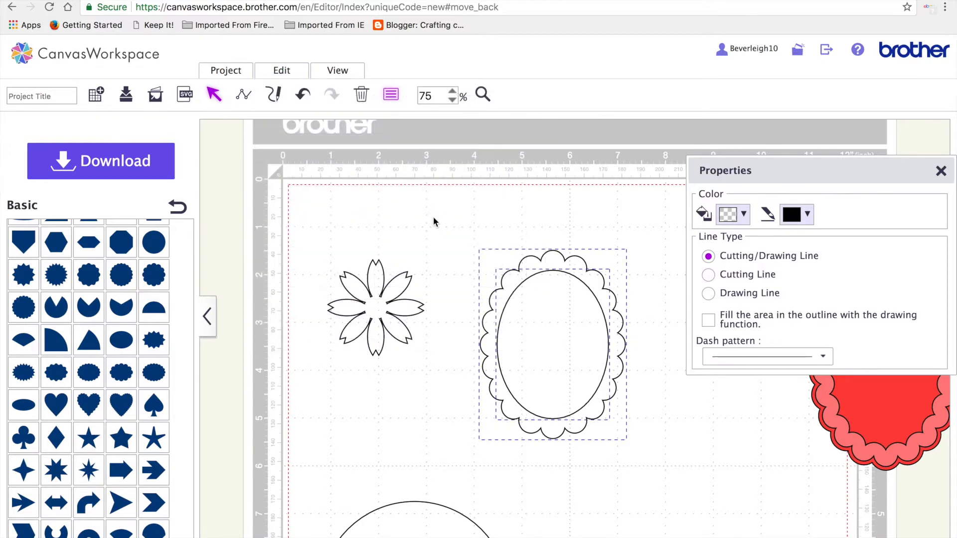
{"action": "left_click", "coordinate": [282, 70]}
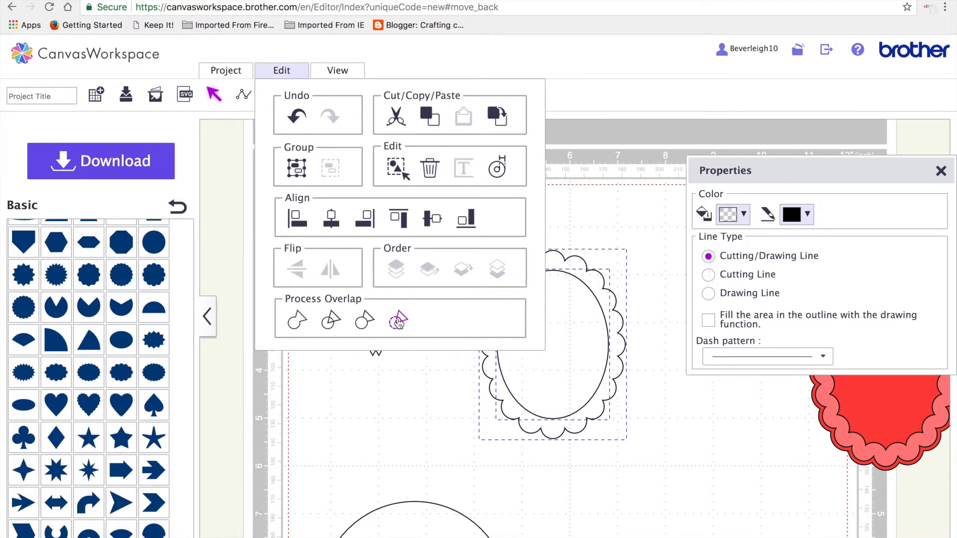
{"action": "left_click", "coordinate": [397, 321]}
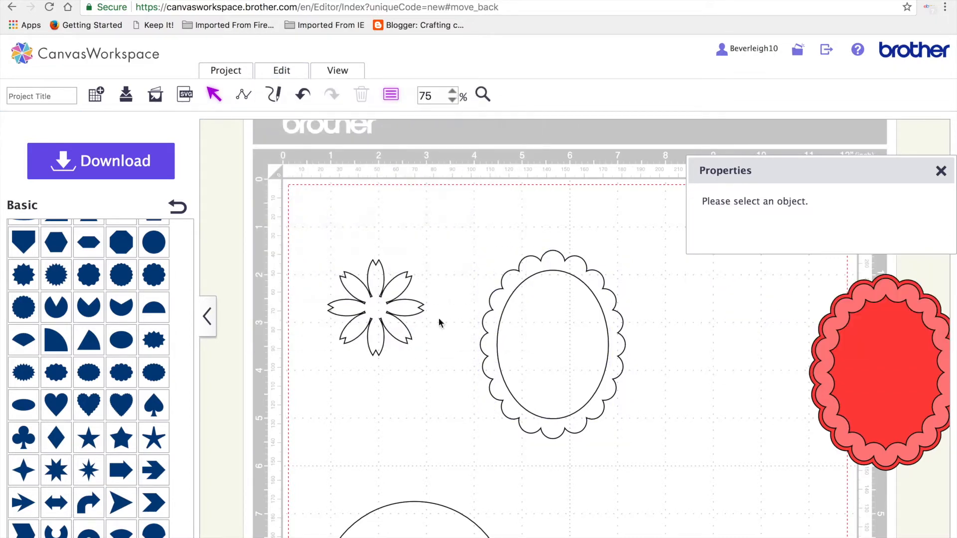
Step: Fill the new scalloped frame with light red
{"action": "left_click", "coordinate": [608, 394]}
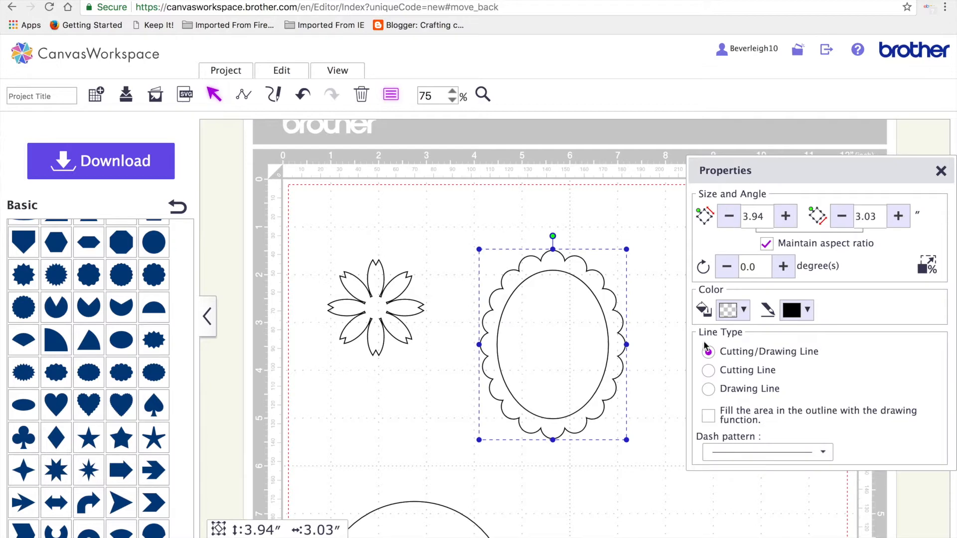
{"action": "left_click", "coordinate": [733, 310]}
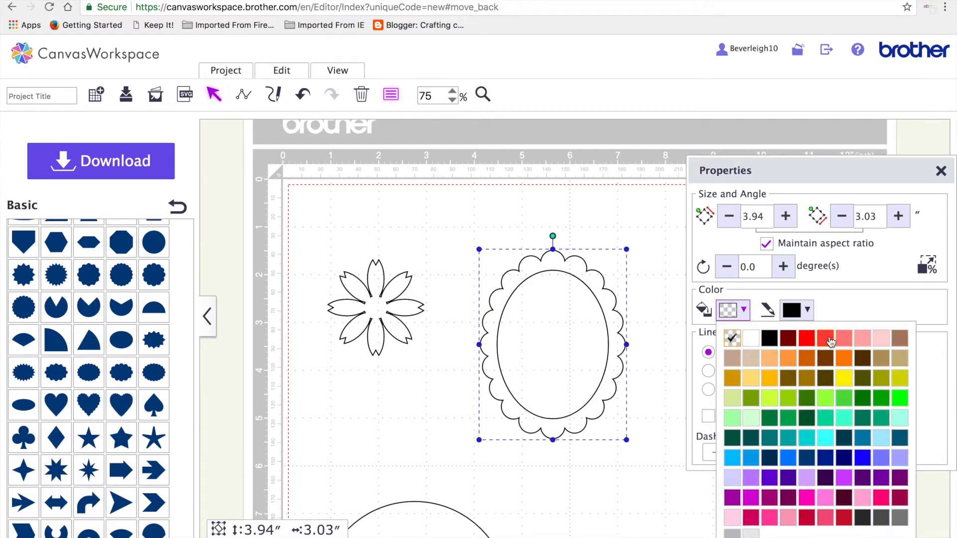
{"action": "left_click", "coordinate": [843, 339]}
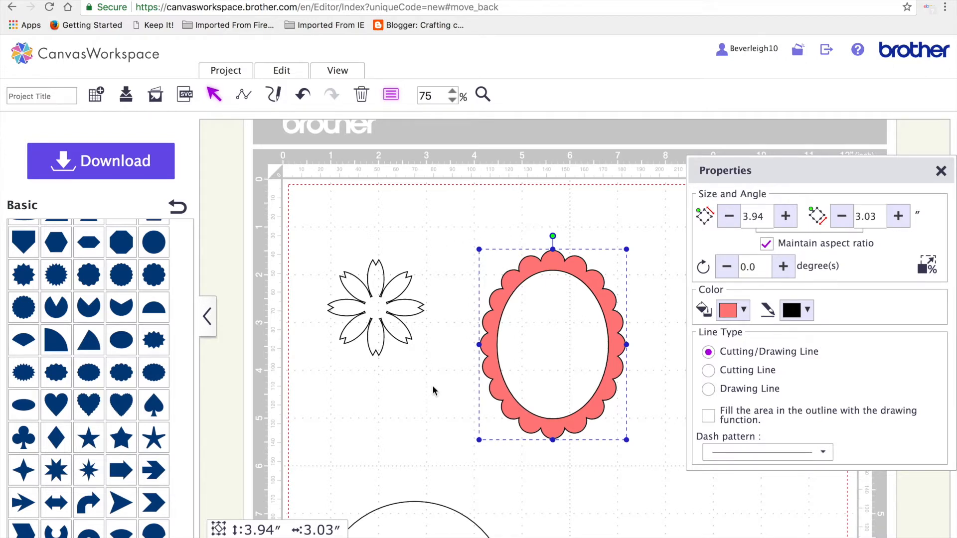
Step: Create an outward offset line around the light red frame's outer edge, with spacing that makes the new shape 4.10 by 3.19 inches
{"action": "left_click", "coordinate": [295, 74]}
{"action": "left_click", "coordinate": [496, 170]}
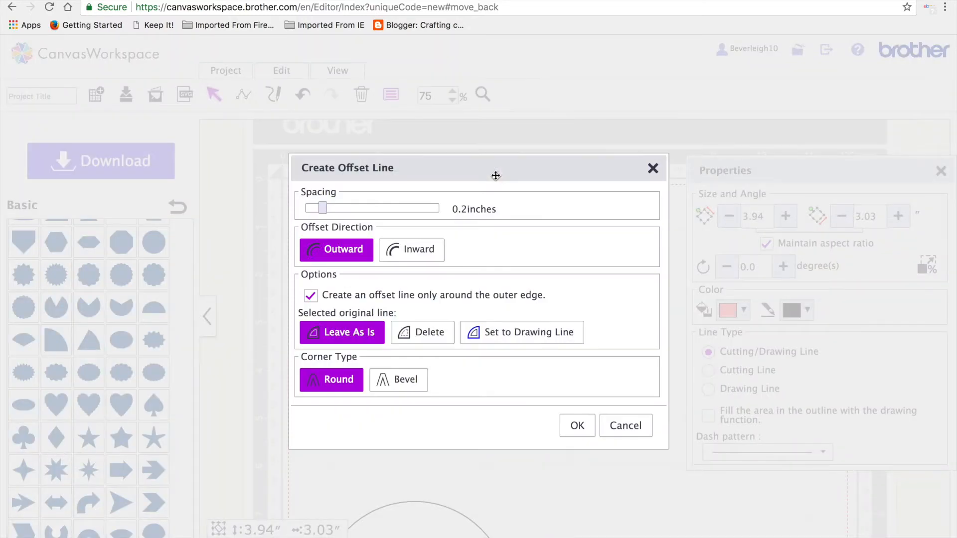
{"action": "left_click_drag", "start_coordinate": [322, 208], "coordinate": [312, 210]}
{"action": "left_click", "coordinate": [588, 432]}
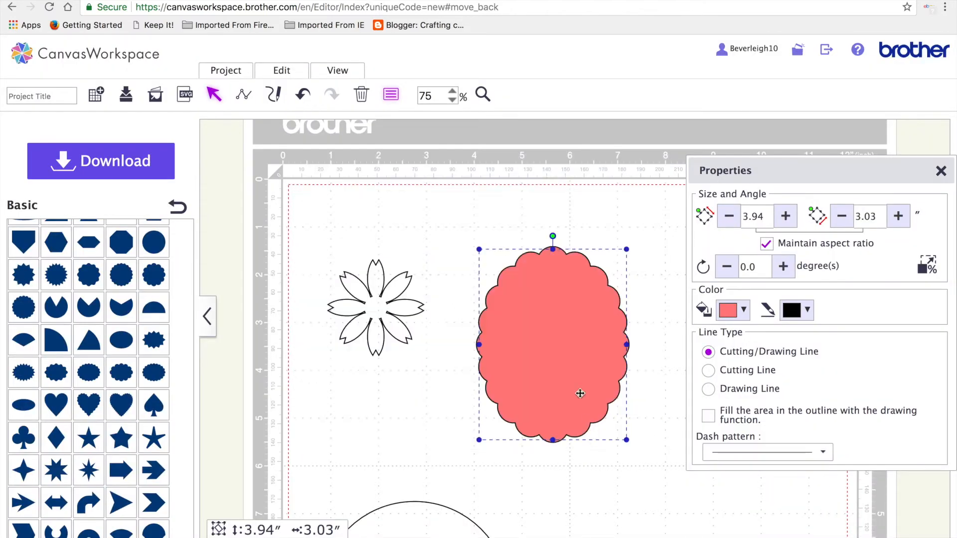
Step: Send the offset shape to the back, behind the light red frame, and fill it with dark red
{"action": "right_click", "coordinate": [585, 372]}
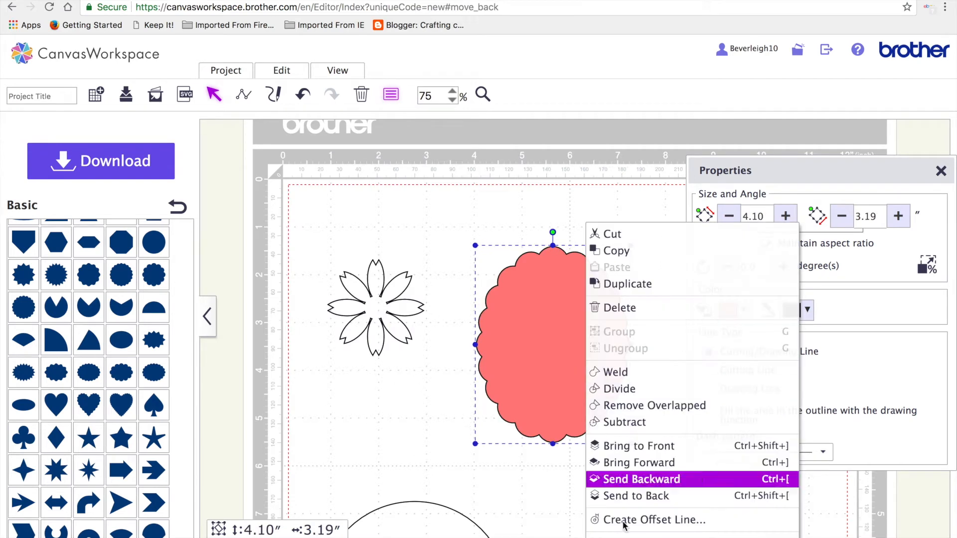
{"action": "left_click", "coordinate": [634, 496]}
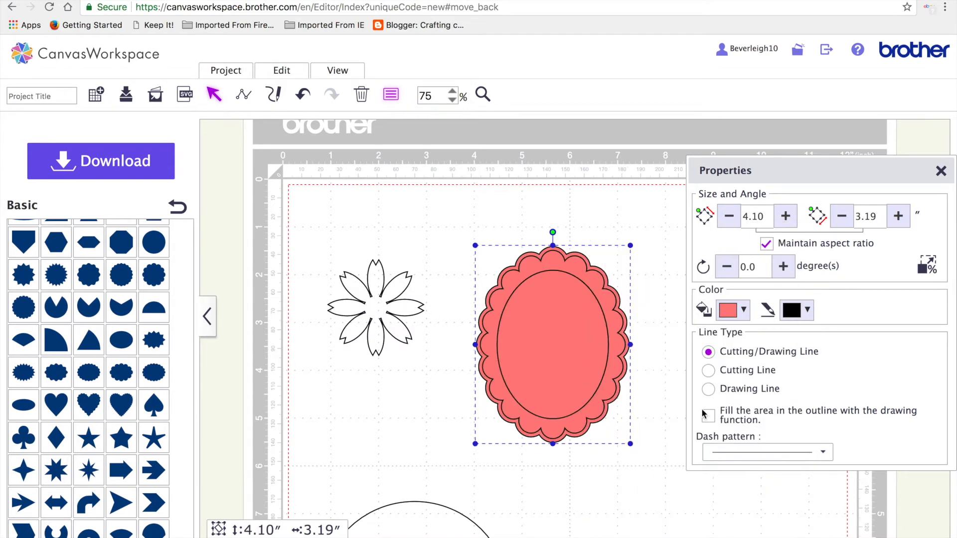
{"action": "left_click", "coordinate": [746, 310]}
{"action": "left_click", "coordinate": [790, 338]}
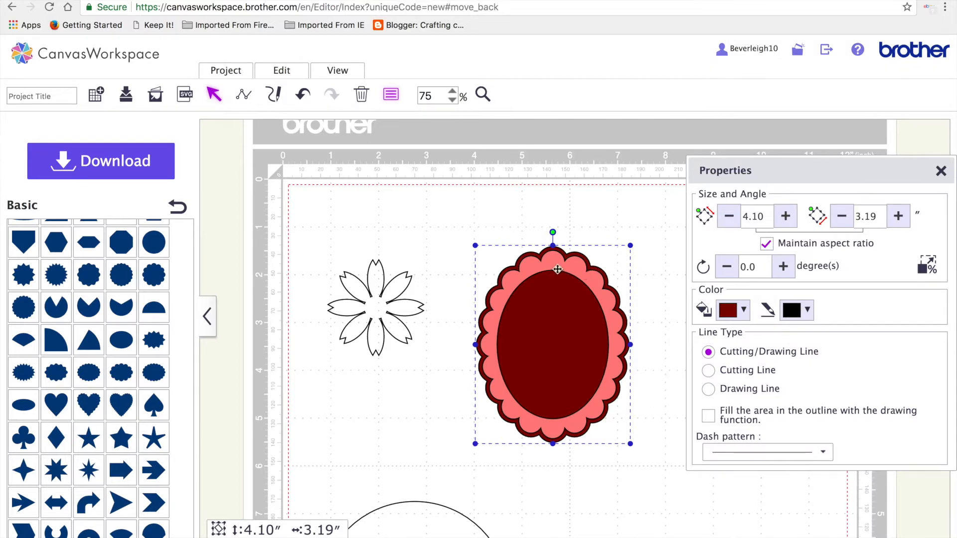
Step: Move the light red frame and its dark red backing together to a lower spot on the mat
{"action": "left_click_drag", "start_coordinate": [464, 218], "coordinate": [614, 382]}
{"action": "left_click_drag", "start_coordinate": [554, 331], "coordinate": [626, 412]}
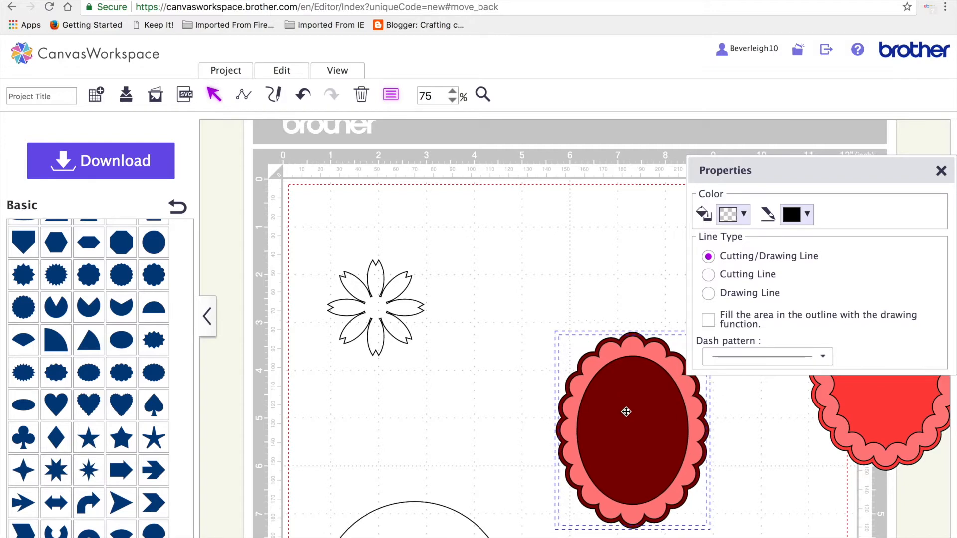
{"action": "left_click", "coordinate": [636, 250]}
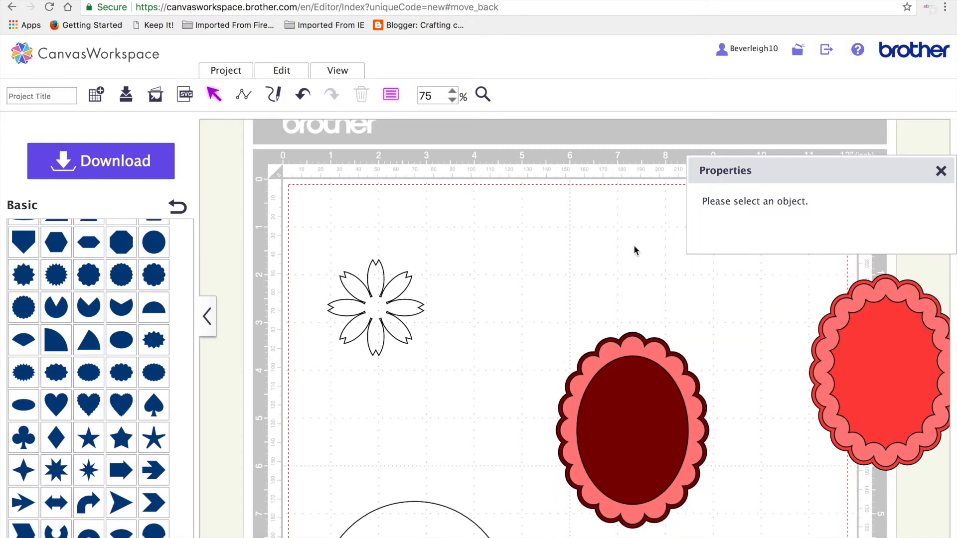
Step: Duplicate the light red frame and place the copy below the dark red backing shape
{"action": "left_click_drag", "start_coordinate": [642, 356], "coordinate": [664, 359]}
{"action": "key", "text": "ctrl+v"}
{"action": "left_click_drag", "start_coordinate": [561, 285], "coordinate": [612, 256]}
{"action": "left_click_drag", "start_coordinate": [612, 354], "coordinate": [605, 432]}
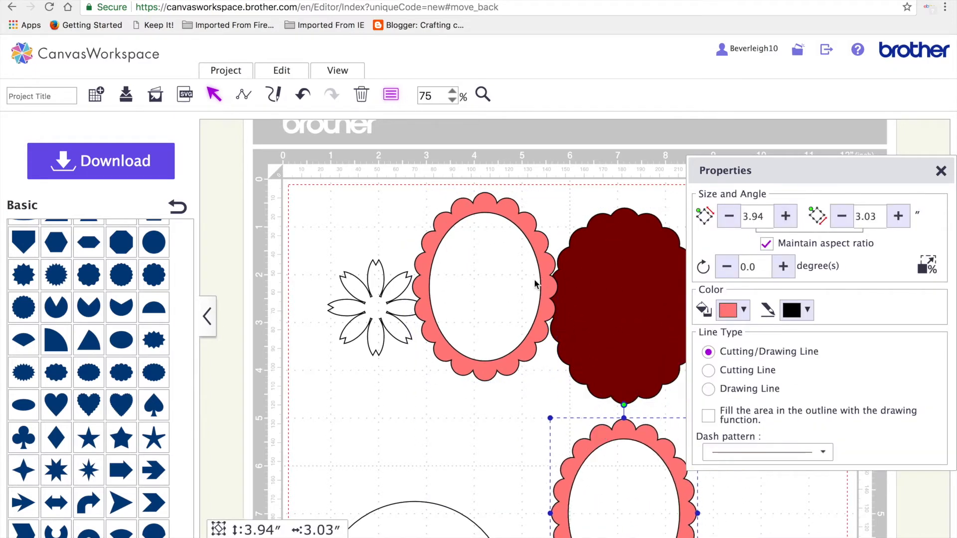
Step: Move one light red frame and the dark red backing off the mat onto the earlier red frame, and bring the remaining frame beside the flower
{"action": "left_click_drag", "start_coordinate": [528, 235], "coordinate": [669, 254]}
{"action": "left_click_drag", "start_coordinate": [545, 185], "coordinate": [641, 253]}
{"action": "left_click_drag", "start_coordinate": [613, 269], "coordinate": [801, 311]}
{"action": "left_click_drag", "start_coordinate": [643, 321], "coordinate": [853, 401]}
{"action": "left_click", "coordinate": [626, 505]}
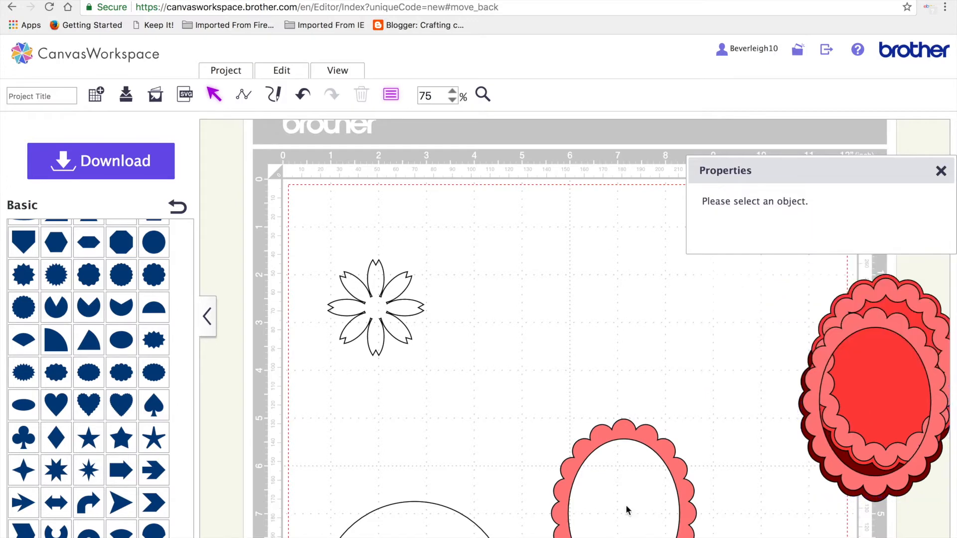
{"action": "left_click_drag", "start_coordinate": [618, 433], "coordinate": [533, 244]}
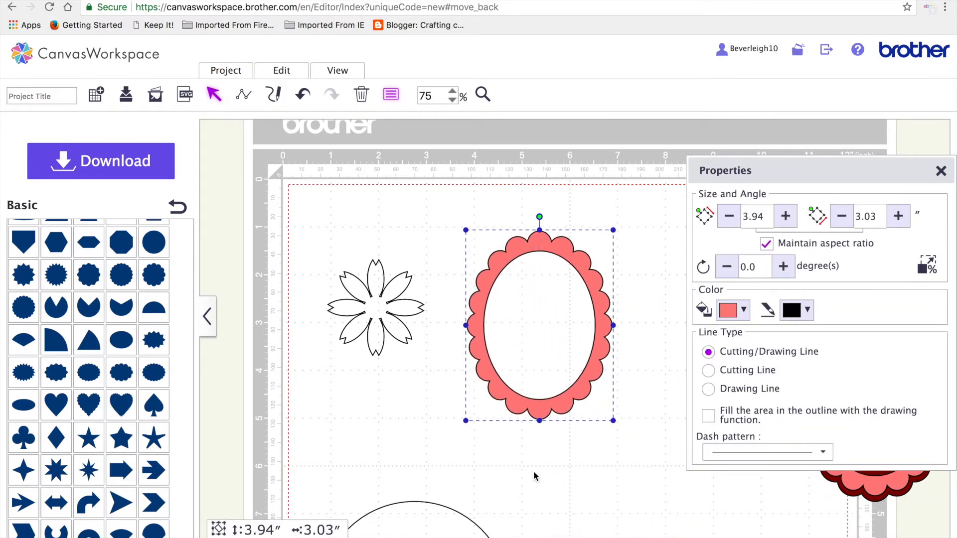
Step: Move the plain circle up to the space below the frame and shrink it to about 0.41 inches
{"action": "left_click", "coordinate": [414, 501]}
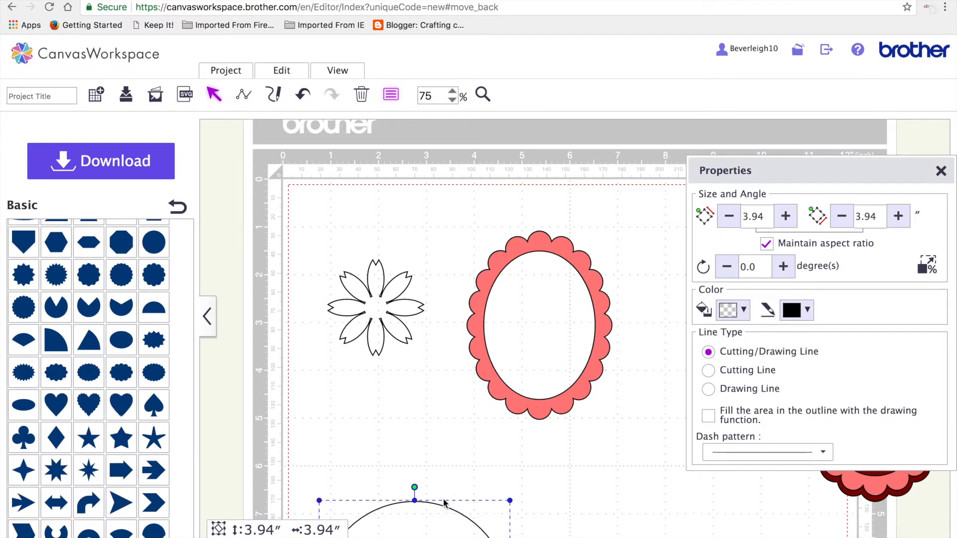
{"action": "left_click_drag", "start_coordinate": [420, 503], "coordinate": [408, 365]}
{"action": "left_click_drag", "start_coordinate": [307, 362], "coordinate": [441, 456]}
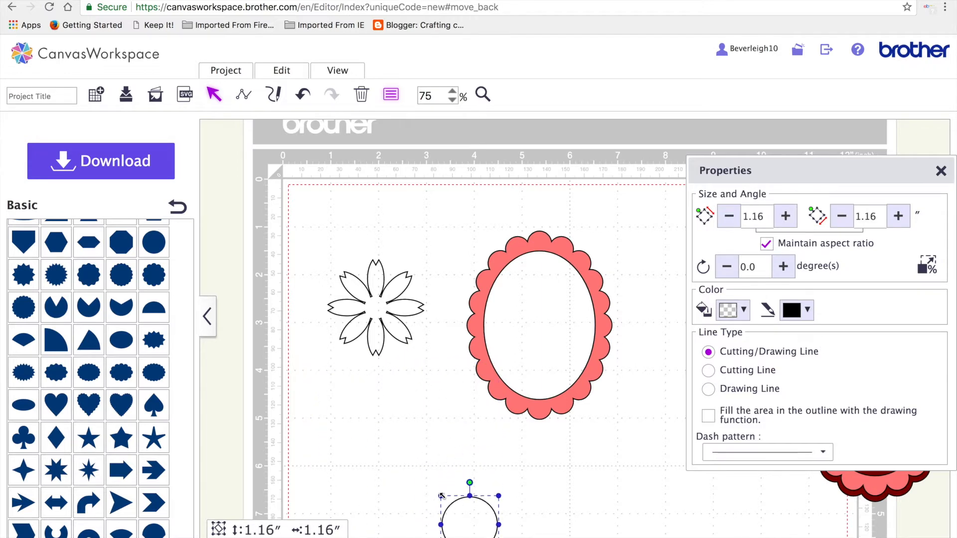
{"action": "left_click_drag", "start_coordinate": [440, 497], "coordinate": [440, 468]}
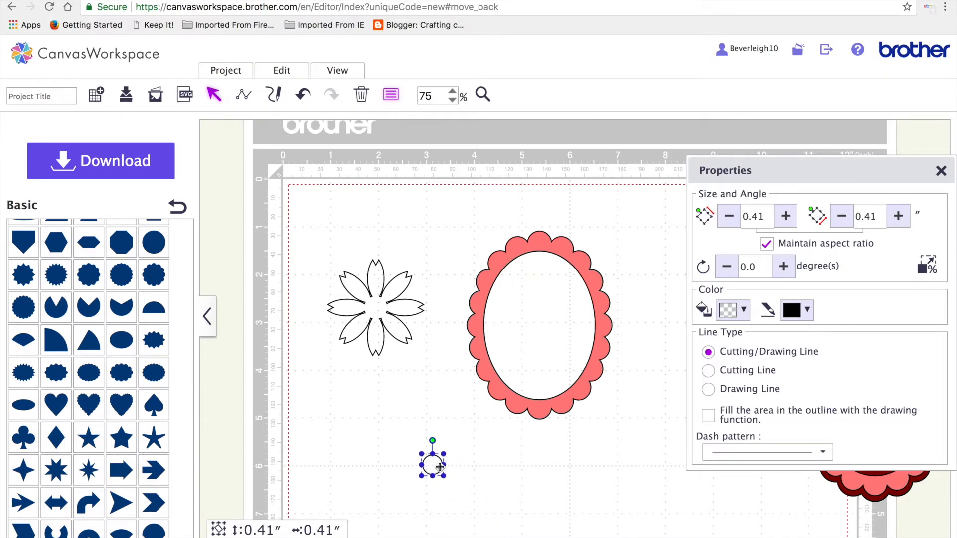
Step: Copy the small circle, enlarge the copy to about 0.65 inches, and centre the two circles on each other horizontally and vertically
{"action": "key", "text": "ctrl+v"}
{"action": "left_click_drag", "start_coordinate": [459, 489], "coordinate": [468, 500]}
{"action": "left_click_drag", "start_coordinate": [405, 431], "coordinate": [480, 493]}
{"action": "left_click", "coordinate": [291, 74]}
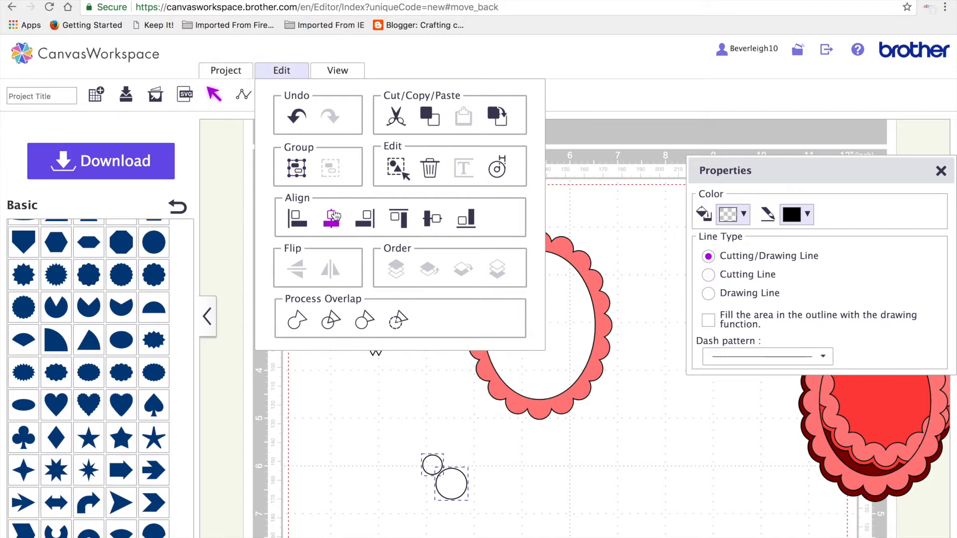
{"action": "left_click", "coordinate": [334, 215]}
{"action": "left_click", "coordinate": [280, 70]}
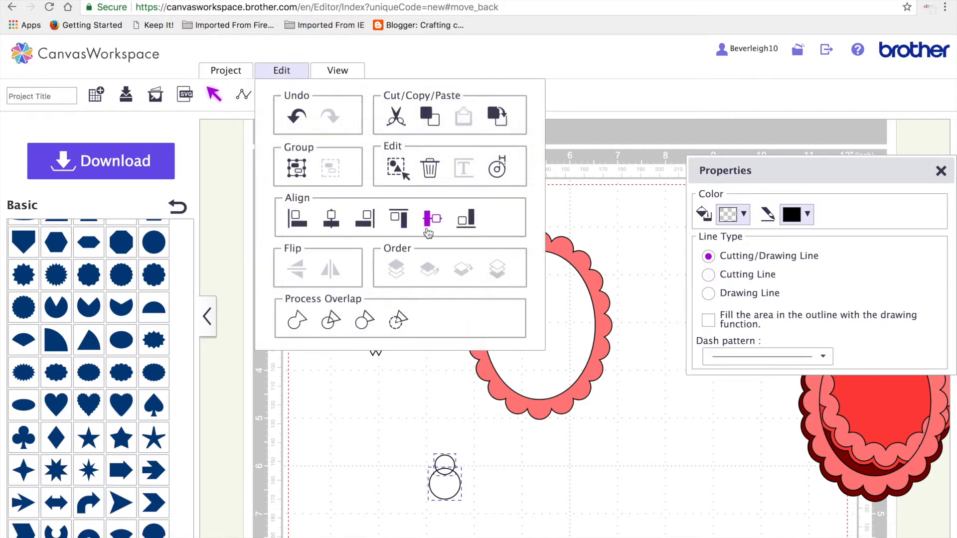
{"action": "left_click", "coordinate": [438, 224]}
{"action": "left_click", "coordinate": [510, 485]}
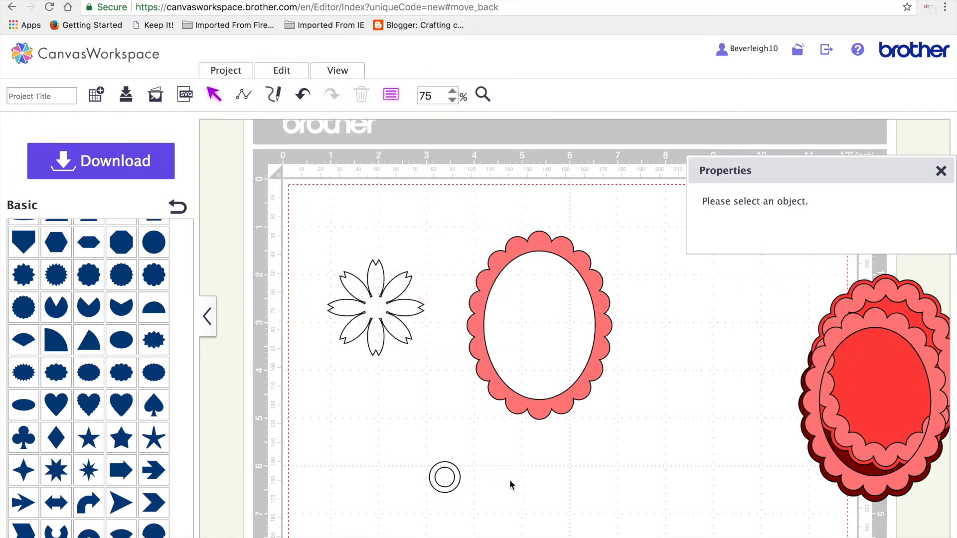
Step: Send the larger circle backward so the smaller circle lies on top of it
{"action": "left_click", "coordinate": [447, 477]}
{"action": "right_click", "coordinate": [448, 477]}
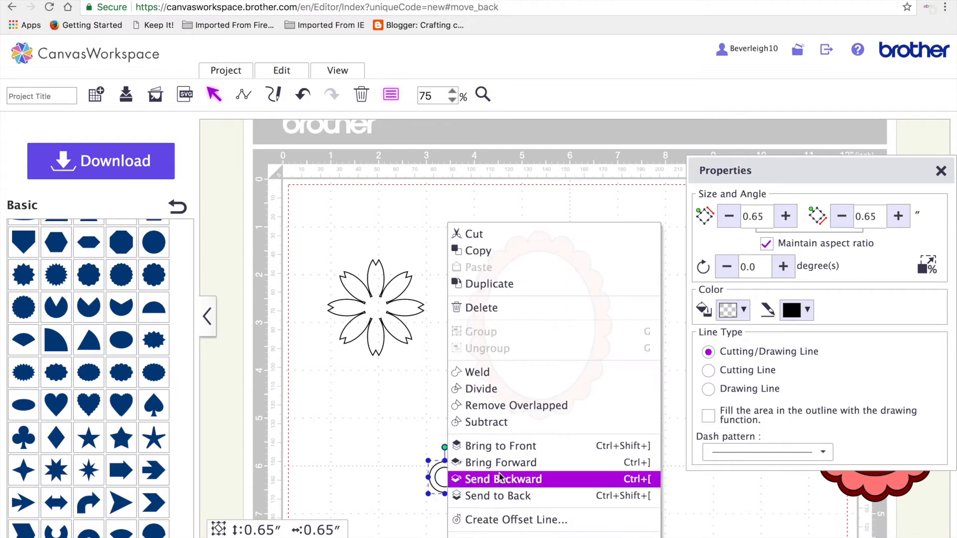
{"action": "left_click", "coordinate": [525, 480]}
{"action": "left_click", "coordinate": [511, 482]}
{"action": "left_click", "coordinate": [447, 477]}
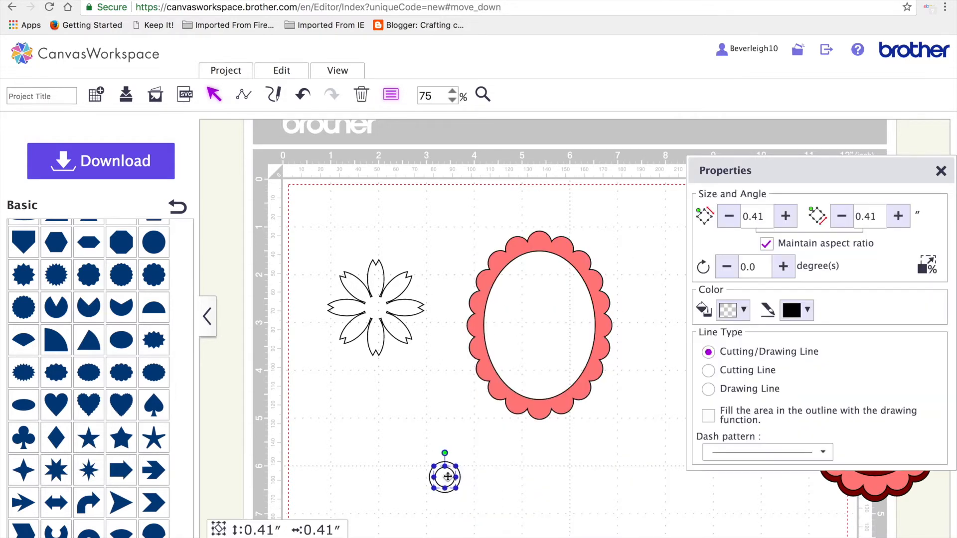
Step: Select both concentric circles and subtract the smaller one from the larger to form a ring
{"action": "left_click", "coordinate": [468, 478]}
{"action": "left_click", "coordinate": [432, 461]}
{"action": "left_click_drag", "start_coordinate": [433, 464], "coordinate": [488, 497]}
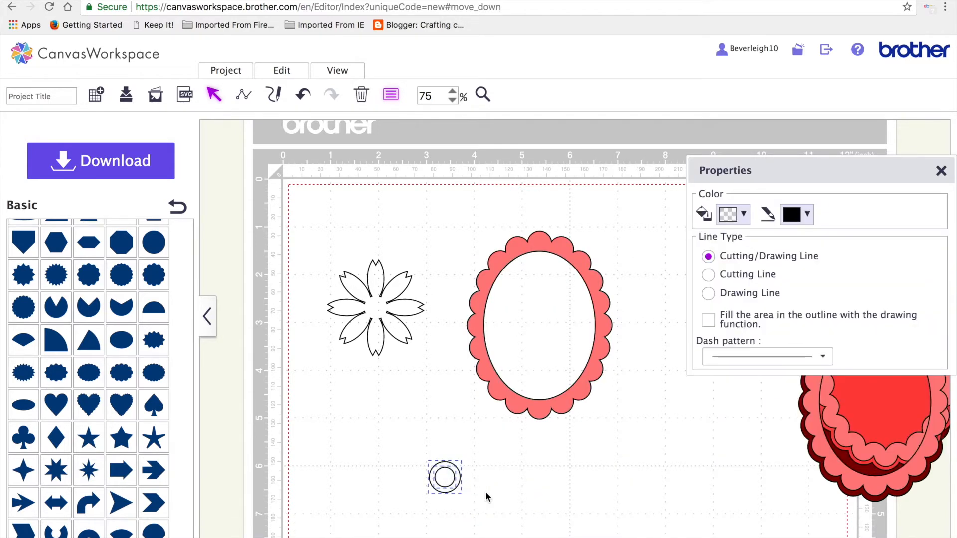
{"action": "left_click", "coordinate": [283, 70]}
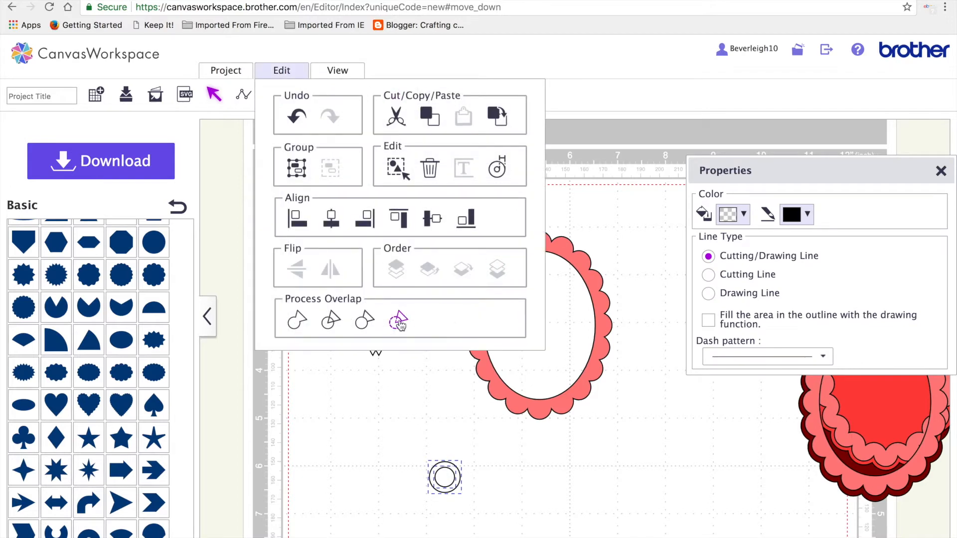
{"action": "left_click", "coordinate": [399, 322]}
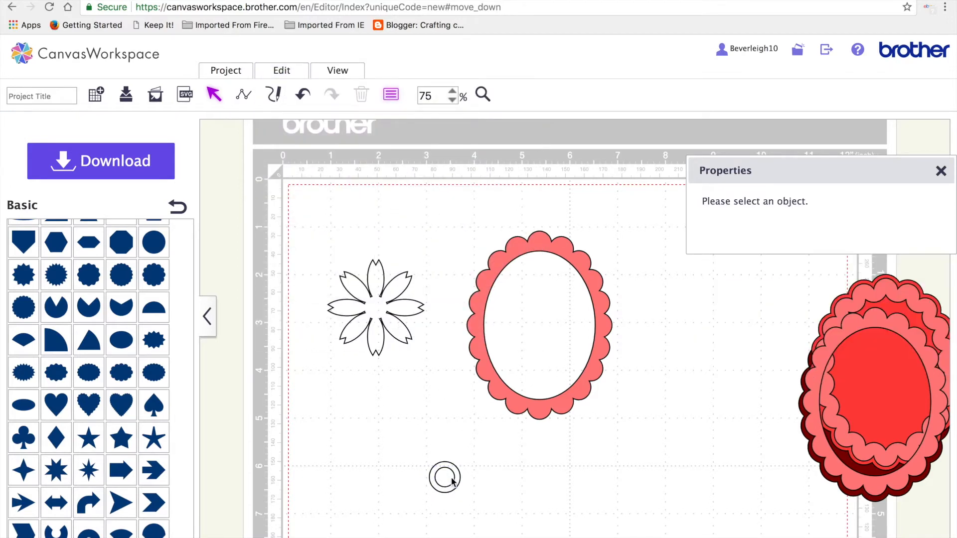
Step: Move the ring onto the top edge of the pink scalloped frame and centre the two horizontally on each other
{"action": "left_click_drag", "start_coordinate": [453, 480], "coordinate": [550, 227]}
{"action": "left_click_drag", "start_coordinate": [615, 432], "coordinate": [496, 202]}
{"action": "left_click", "coordinate": [283, 73]}
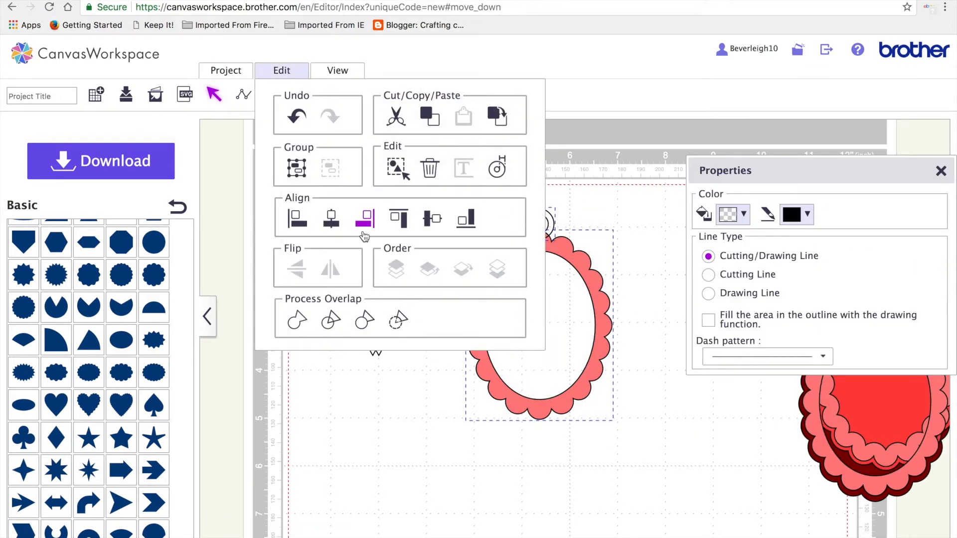
{"action": "left_click", "coordinate": [336, 220]}
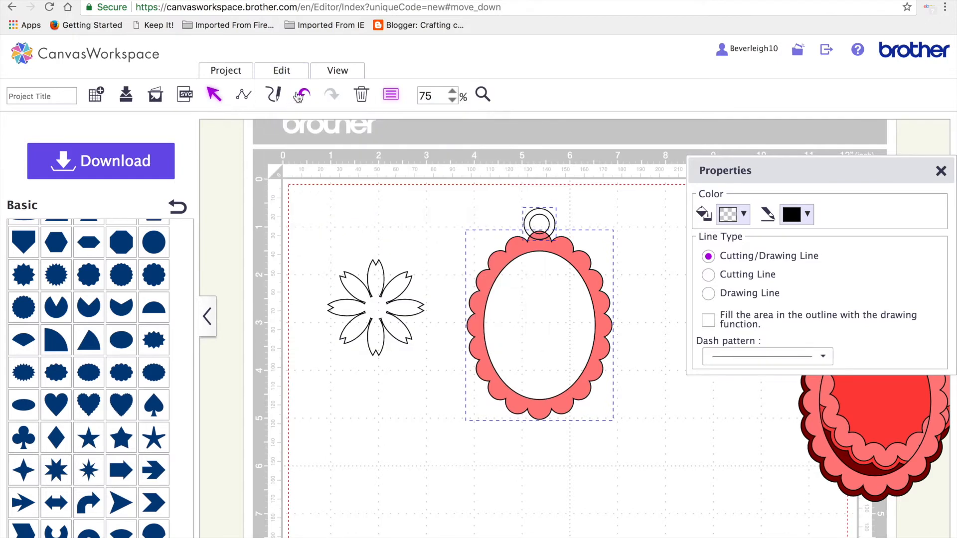
Step: Weld the ring and the scalloped frame into one shape and fill it with pale pink
{"action": "left_click", "coordinate": [294, 73]}
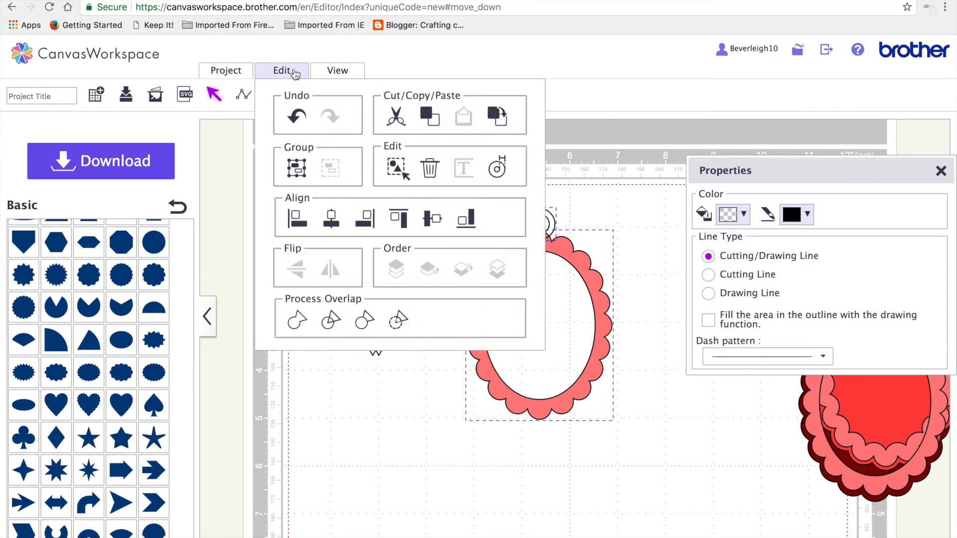
{"action": "left_click", "coordinate": [298, 321]}
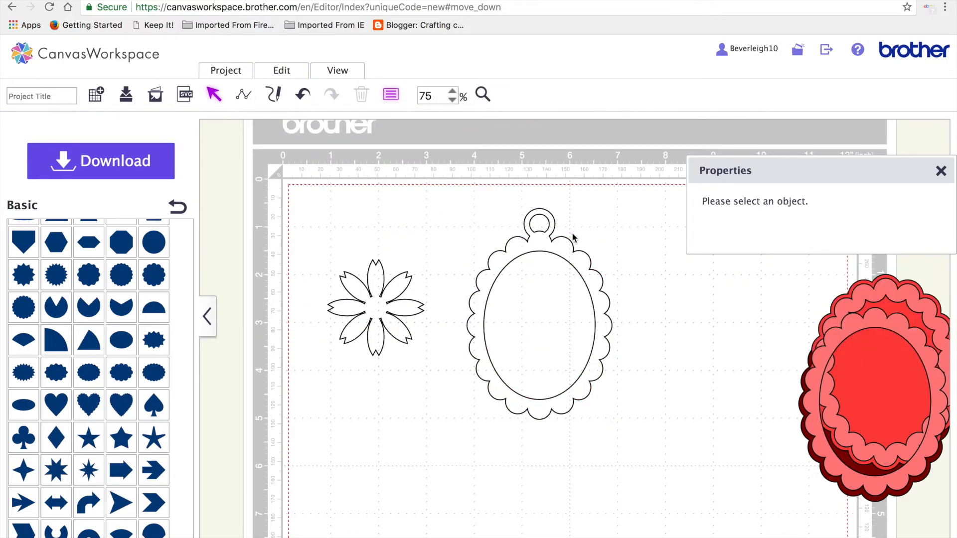
{"action": "left_click", "coordinate": [531, 247]}
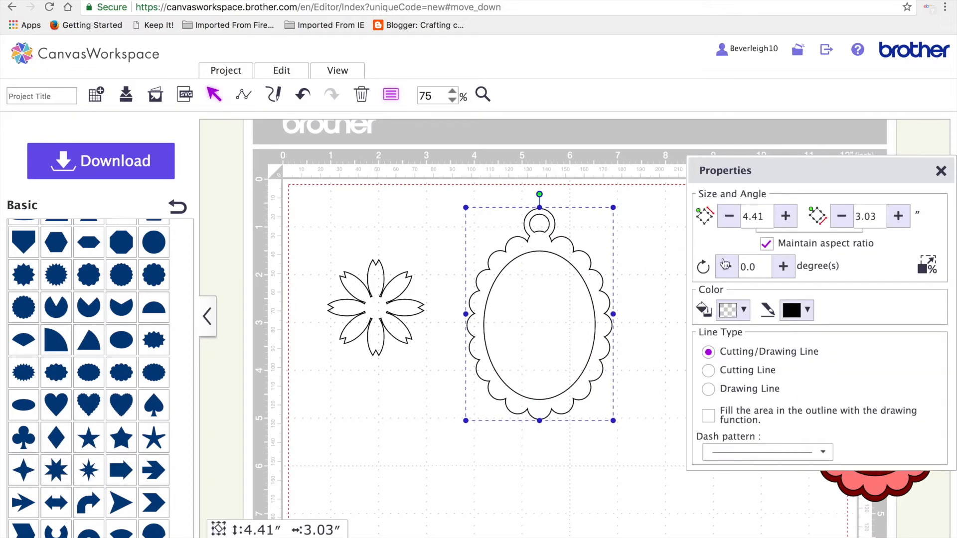
{"action": "left_click", "coordinate": [735, 310]}
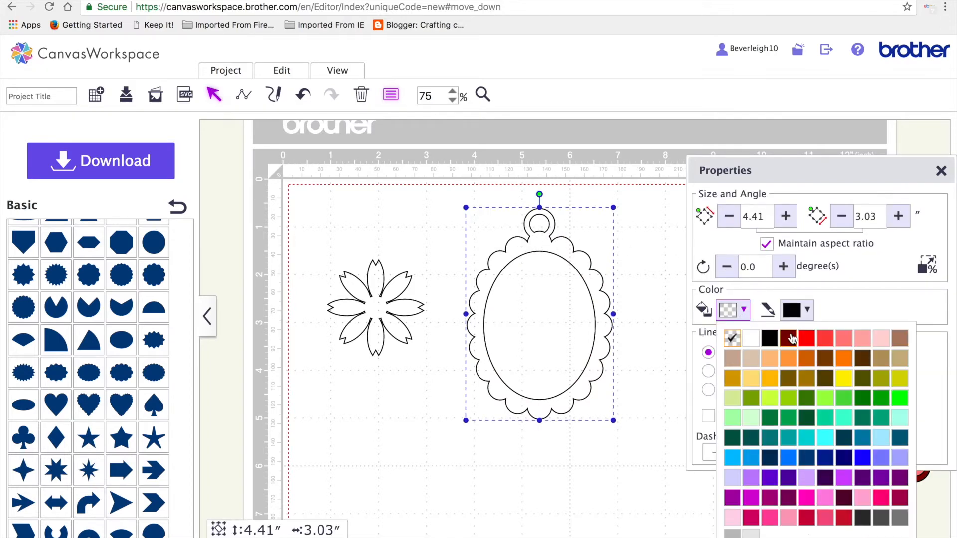
{"action": "left_click", "coordinate": [881, 340]}
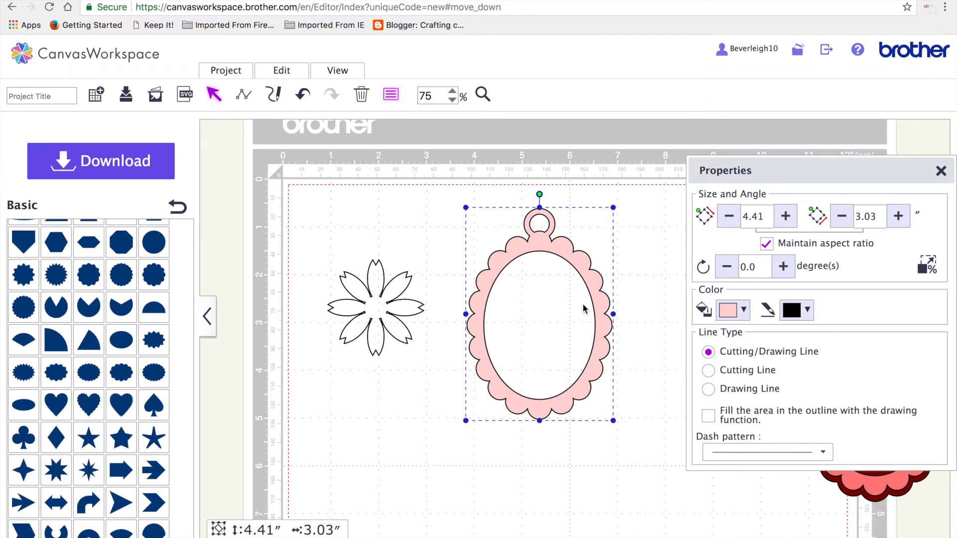
Step: Create an outer offset line around the ringed frame and send the resulting solid backing shape behind it
{"action": "left_click", "coordinate": [465, 441]}
{"action": "left_click", "coordinate": [528, 406]}
{"action": "right_click", "coordinate": [528, 406]}
{"action": "left_click", "coordinate": [573, 520]}
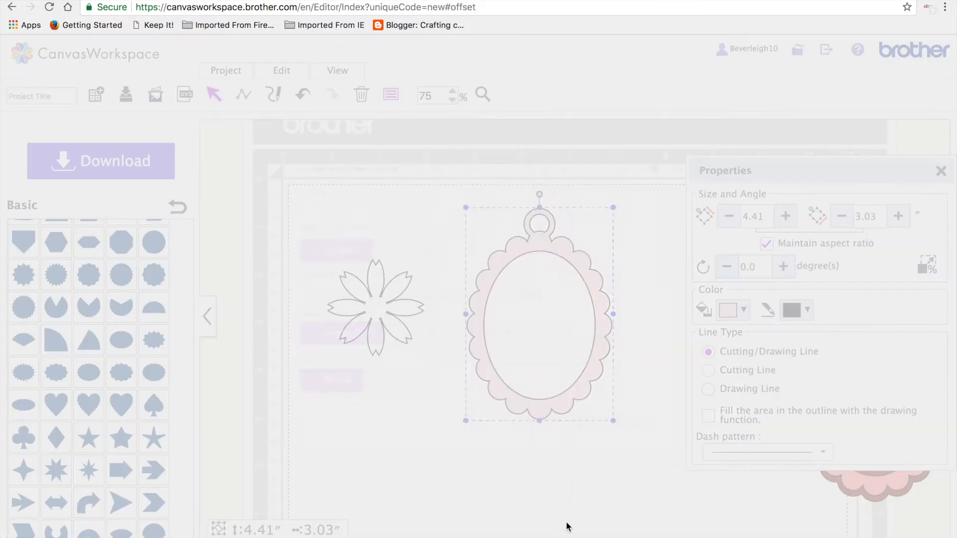
{"action": "left_click_drag", "start_coordinate": [323, 205], "coordinate": [310, 207]}
{"action": "left_click", "coordinate": [577, 424]}
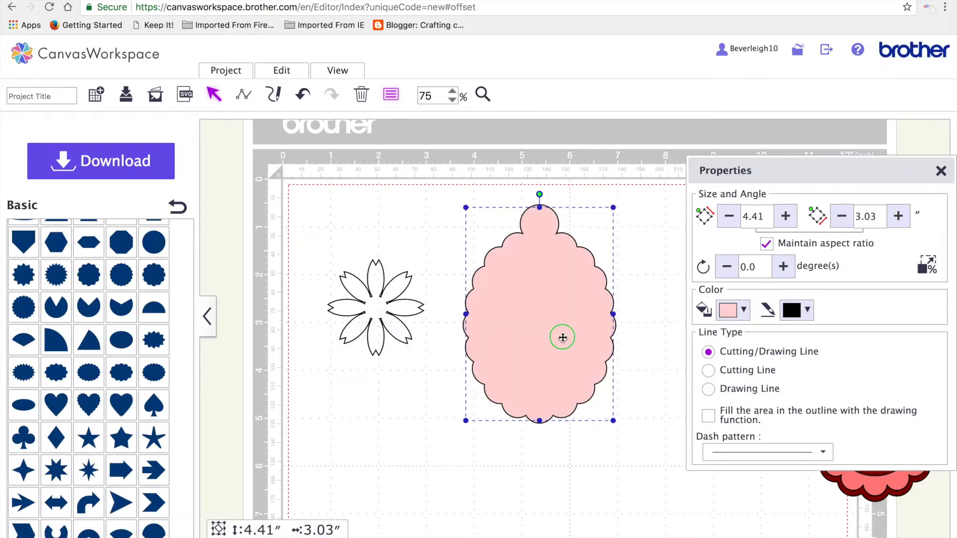
{"action": "right_click", "coordinate": [563, 338]}
{"action": "left_click", "coordinate": [612, 496]}
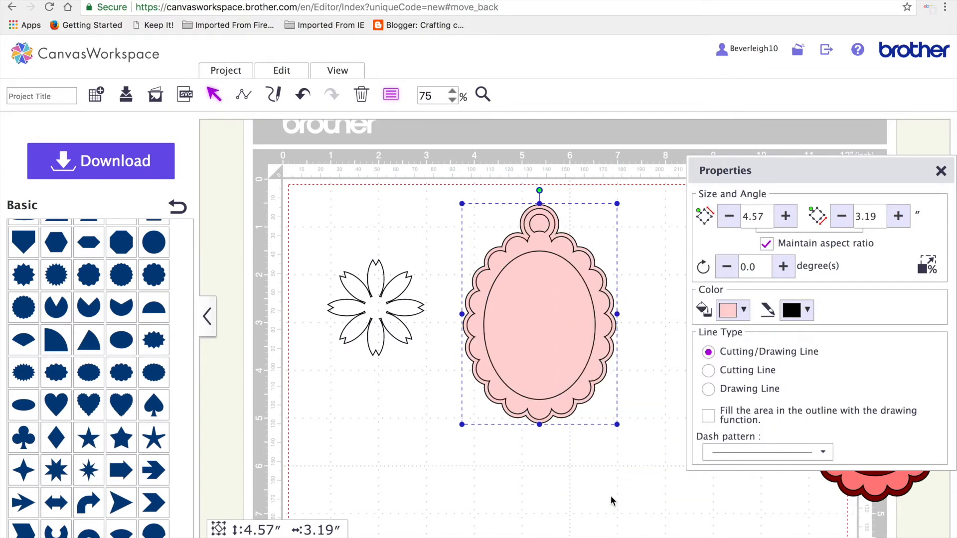
Step: Fill the backing shape with a slightly darker pink and move it below and right of the frame, shifting the frame slightly left
{"action": "left_click", "coordinate": [745, 311]}
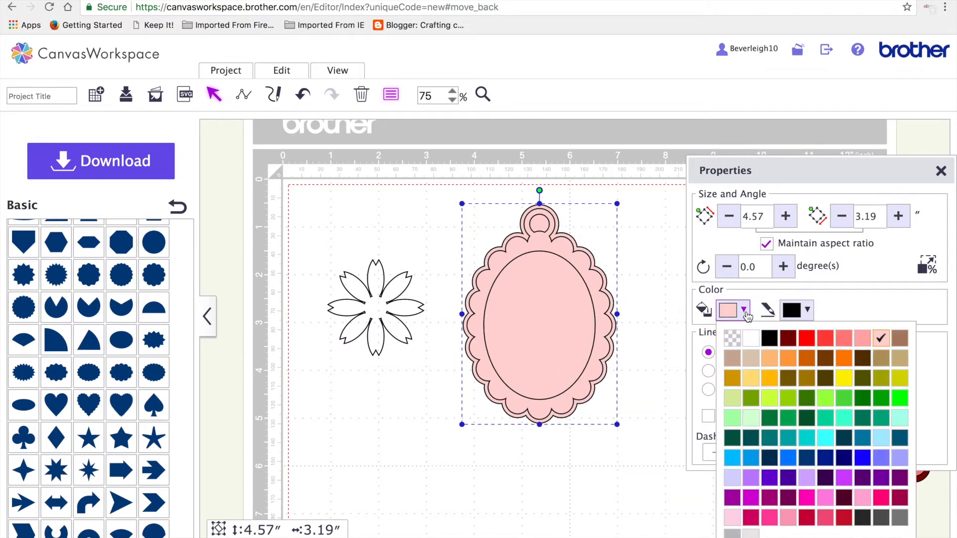
{"action": "left_click", "coordinate": [862, 339]}
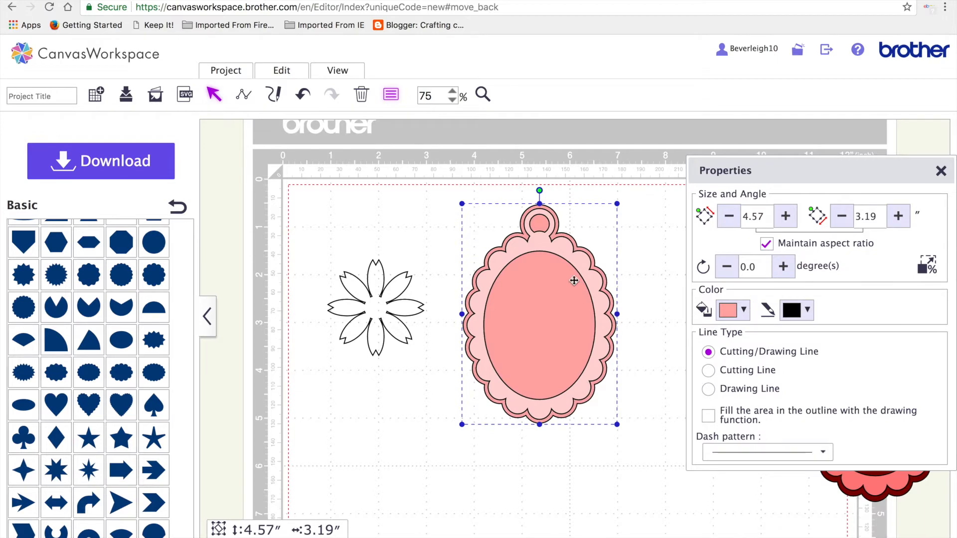
{"action": "left_click_drag", "start_coordinate": [555, 220], "coordinate": [667, 406]}
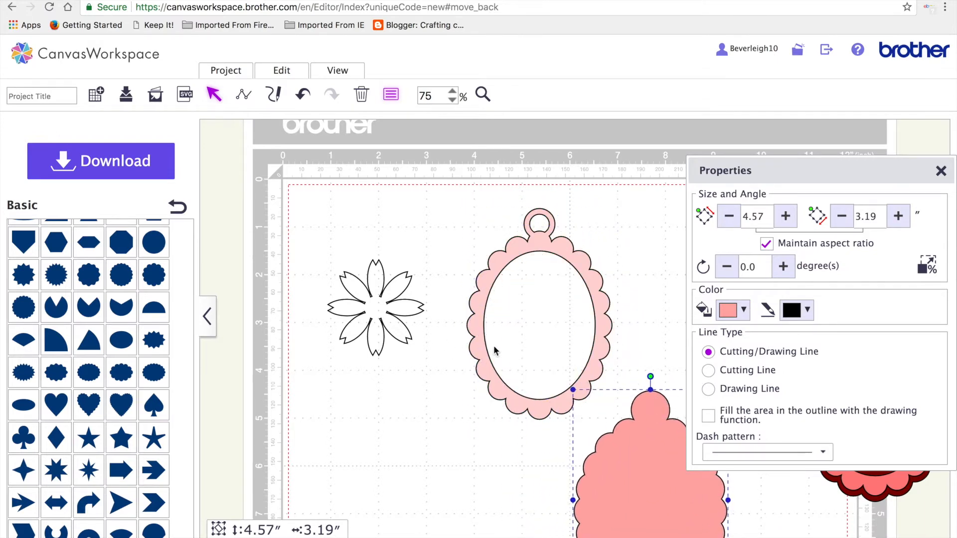
{"action": "left_click_drag", "start_coordinate": [494, 348], "coordinate": [477, 349]}
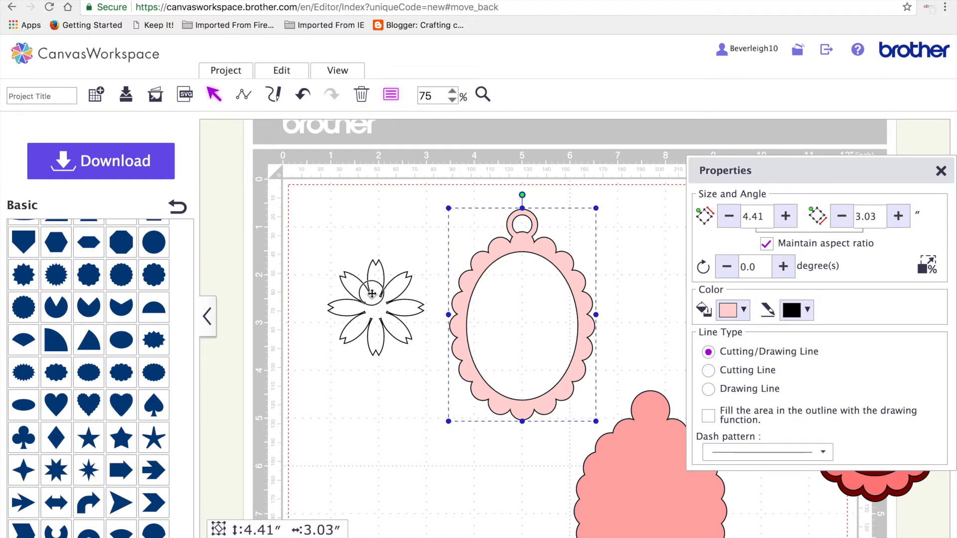
Step: Duplicate the eight-petal flower twice and spread the copies above and below the original, left of the frame
{"action": "left_click", "coordinate": [372, 294]}
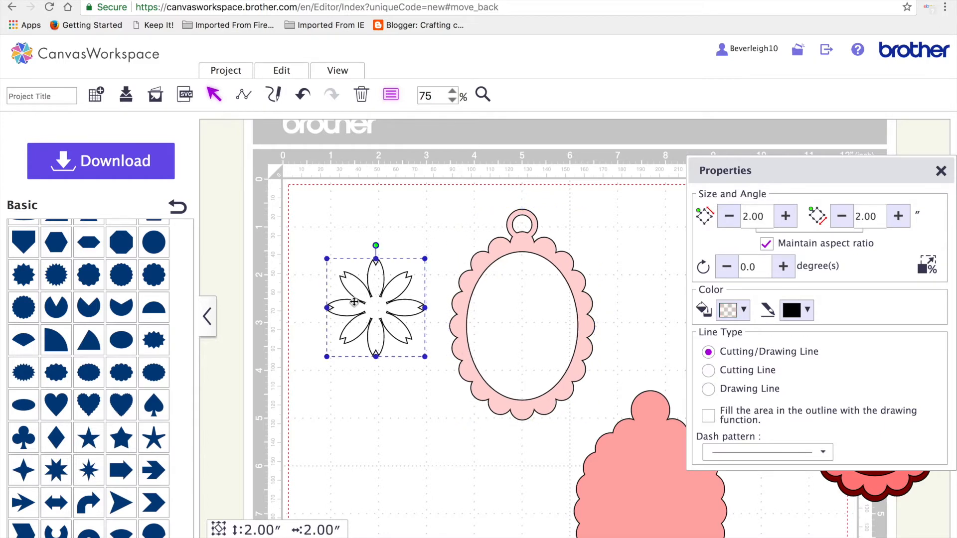
{"action": "key", "text": "ctrl+v"}
{"action": "key", "text": "ctrl+v"}
{"action": "left_click_drag", "start_coordinate": [405, 330], "coordinate": [422, 445]}
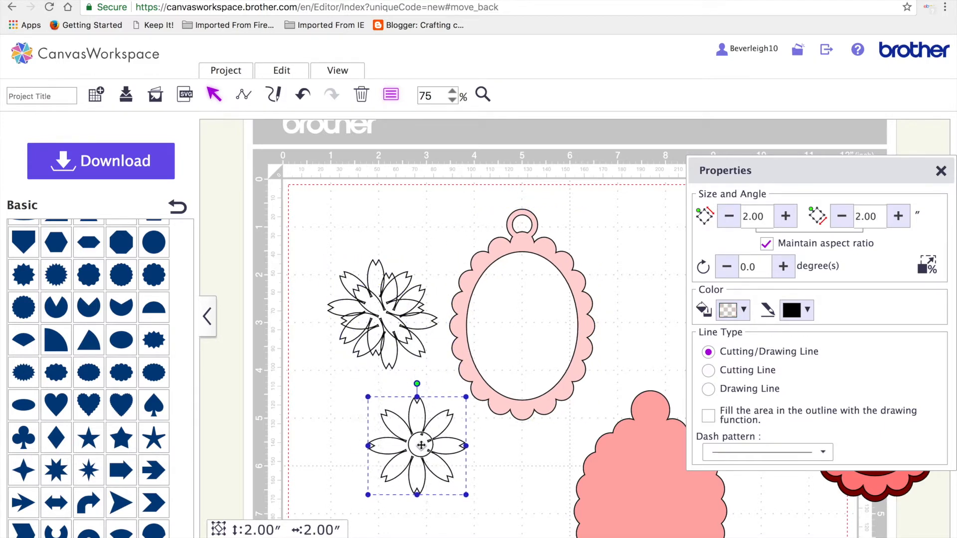
{"action": "left_click_drag", "start_coordinate": [391, 316], "coordinate": [426, 208]}
Step: Shrink two flowers to about 1.31 and 1.42 inches and place them at the right and upper left of the frame's opening
{"action": "left_click", "coordinate": [371, 302]}
{"action": "left_click_drag", "start_coordinate": [326, 258], "coordinate": [361, 273]}
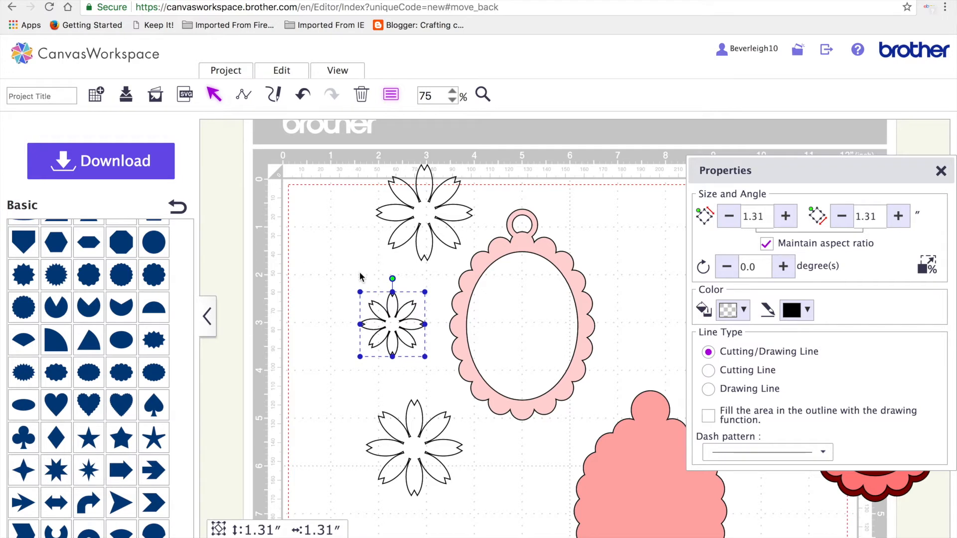
{"action": "left_click_drag", "start_coordinate": [428, 215], "coordinate": [523, 317]}
{"action": "left_click_drag", "start_coordinate": [563, 359], "coordinate": [535, 342]}
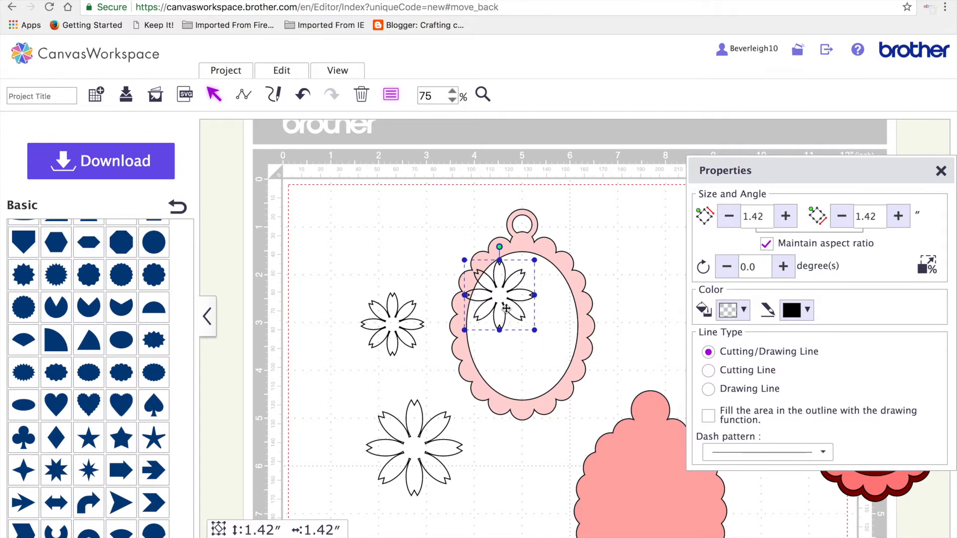
{"action": "left_click_drag", "start_coordinate": [499, 295], "coordinate": [501, 298]}
{"action": "left_click_drag", "start_coordinate": [395, 325], "coordinate": [555, 319]}
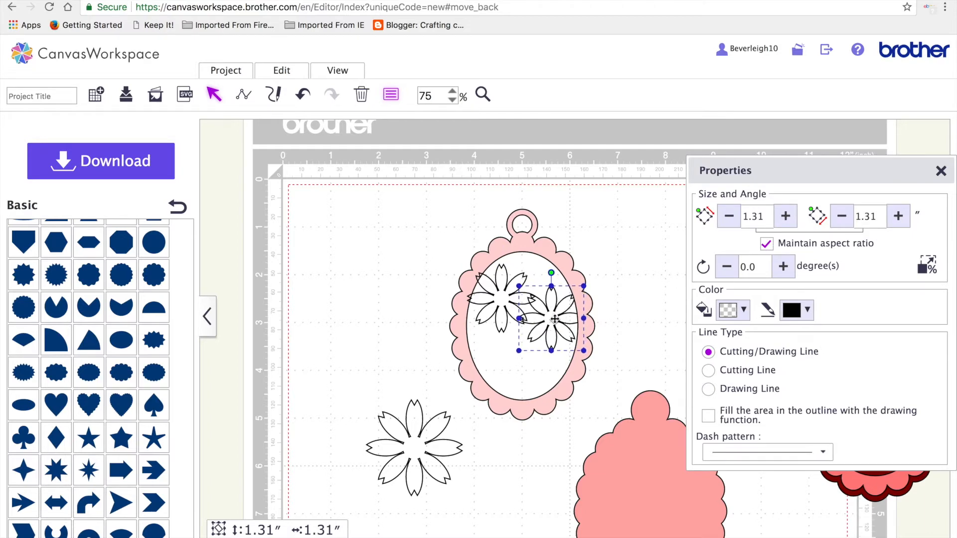
Step: Shrink the third flower to about 1.46 inches and place it at the lower left of the frame's opening
{"action": "left_click", "coordinate": [421, 434]}
{"action": "left_click_drag", "start_coordinate": [462, 400], "coordinate": [435, 425]}
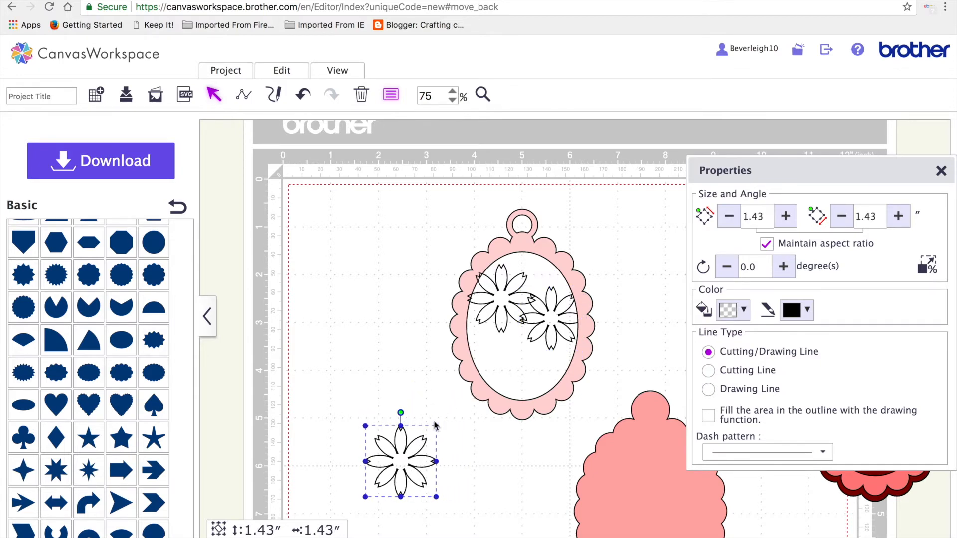
{"action": "left_click_drag", "start_coordinate": [397, 461], "coordinate": [503, 356]}
{"action": "left_click_drag", "start_coordinate": [541, 323], "coordinate": [542, 322]}
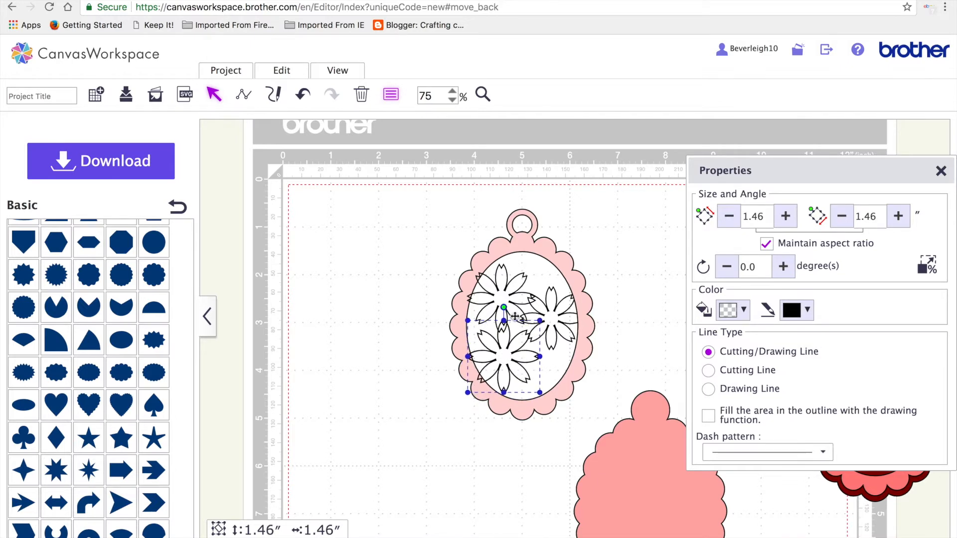
{"action": "left_click_drag", "start_coordinate": [518, 367], "coordinate": [517, 377]}
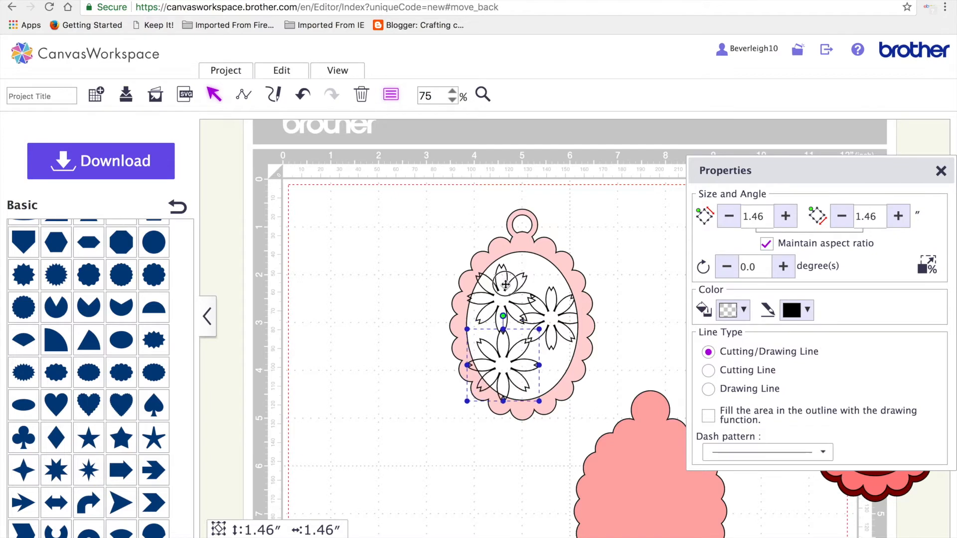
Step: Nudge the upper flower up and enlarge the lower flower to about 1.69 inches so it overlaps its neighbours and the frame
{"action": "left_click", "coordinate": [508, 281]}
{"action": "left_click_drag", "start_coordinate": [509, 281], "coordinate": [510, 280]}
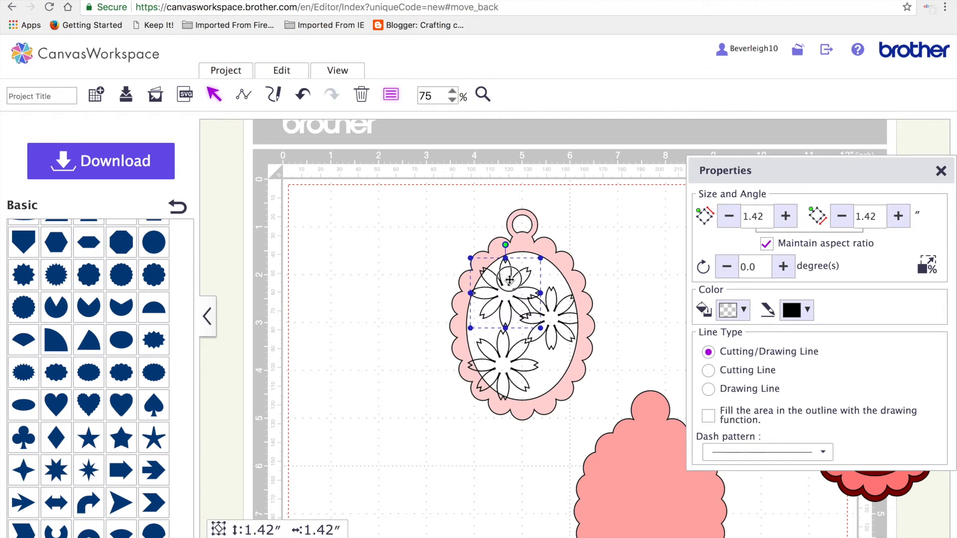
{"action": "left_click", "coordinate": [494, 369]}
{"action": "left_click_drag", "start_coordinate": [466, 329], "coordinate": [455, 318]}
{"action": "left_click_drag", "start_coordinate": [498, 356], "coordinate": [507, 357]}
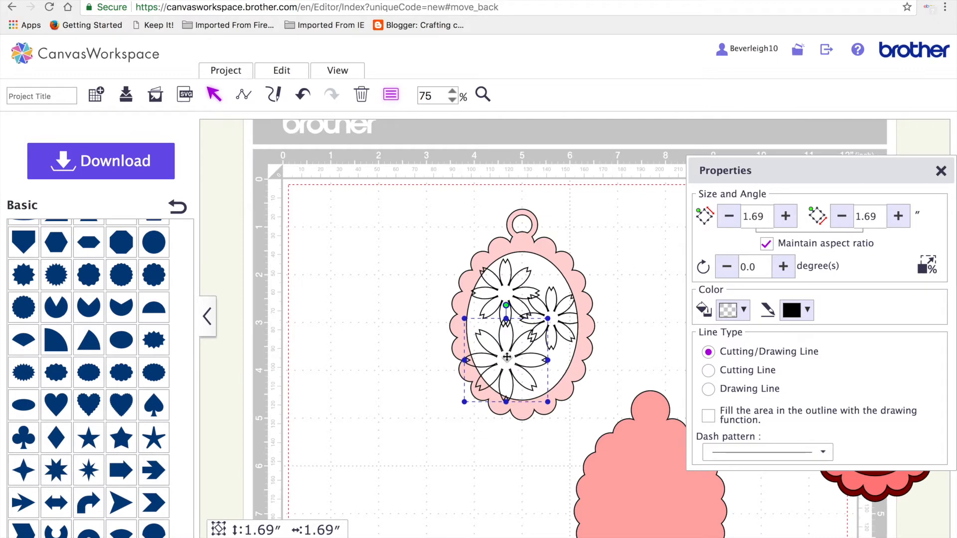
{"action": "left_click", "coordinate": [421, 223]}
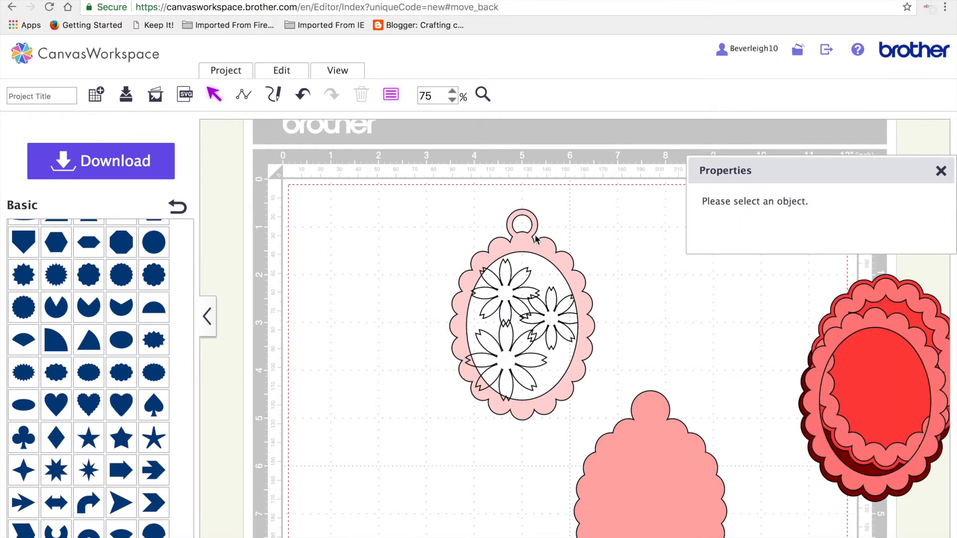
Step: Select the ringed frame with its three flowers and weld them into a single shape
{"action": "left_click_drag", "start_coordinate": [460, 232], "coordinate": [532, 352]}
{"action": "left_click", "coordinate": [279, 70]}
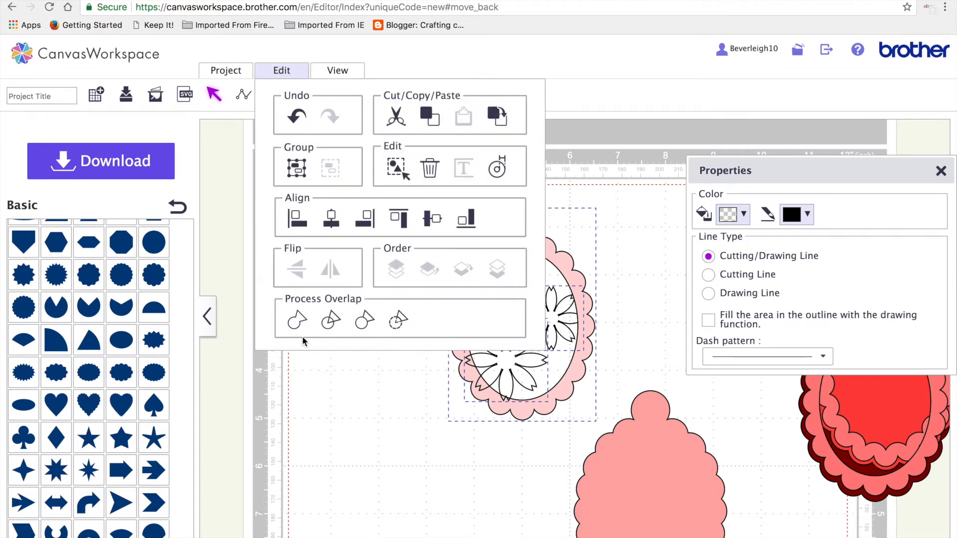
{"action": "left_click", "coordinate": [297, 321]}
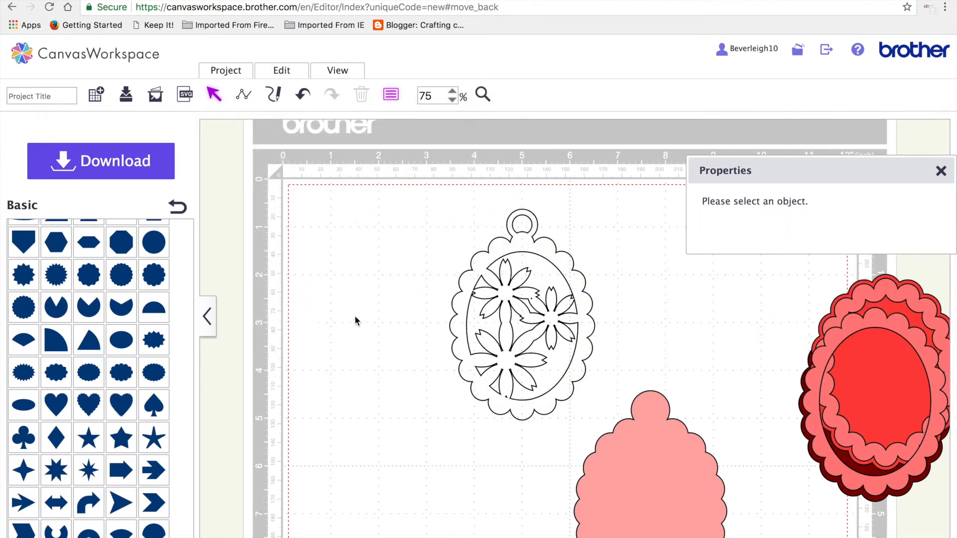
Step: Move the welded flower frame to the left and fill it with pale pink
{"action": "left_click_drag", "start_coordinate": [534, 248], "coordinate": [434, 268]}
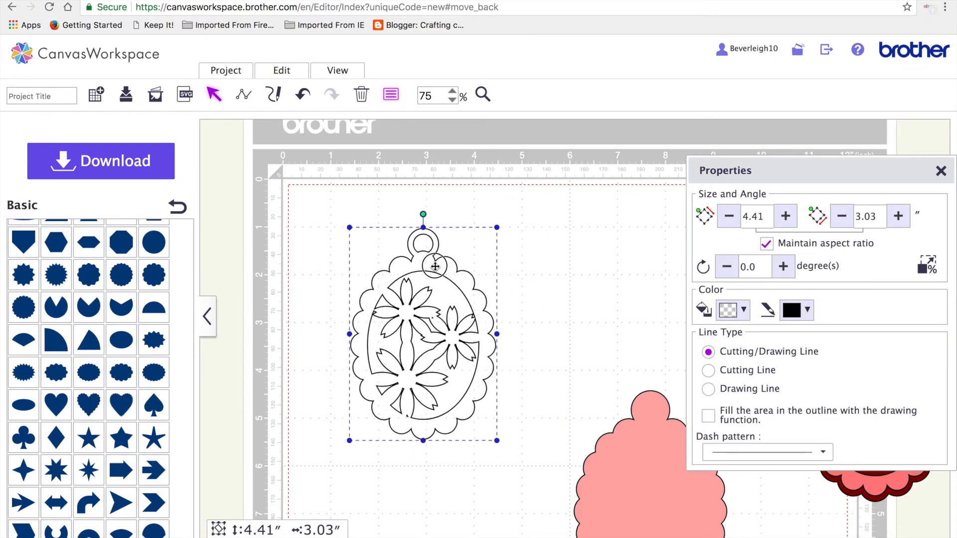
{"action": "left_click", "coordinate": [729, 309]}
{"action": "left_click", "coordinate": [882, 337]}
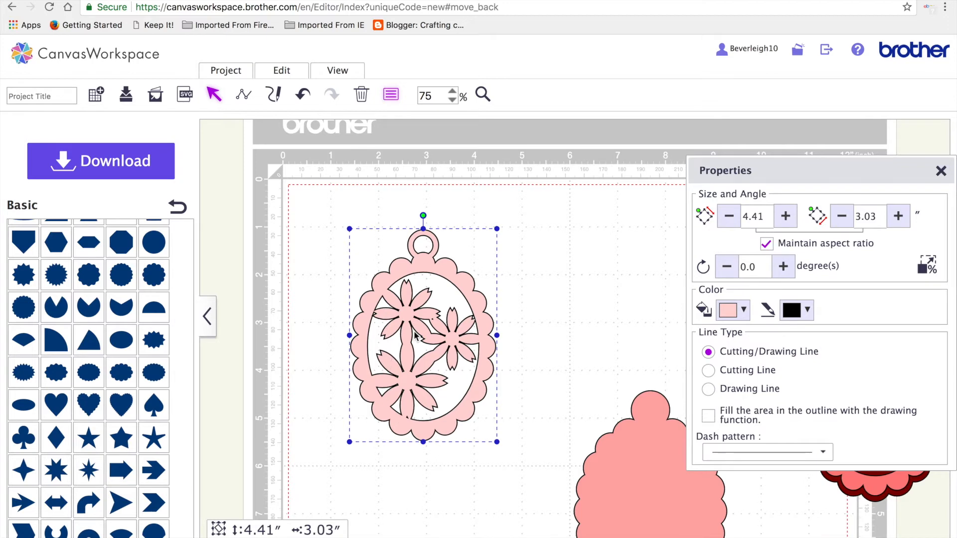
Step: Delete the anchor points of the tiny leftover triangle where the lower flower's bottom petal meets the frame
{"action": "left_click", "coordinate": [481, 95]}
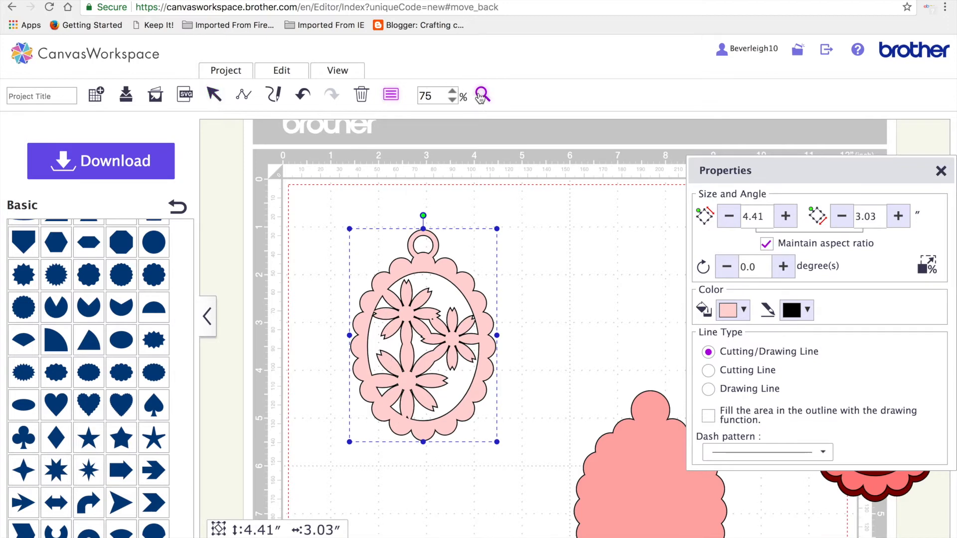
{"action": "left_click", "coordinate": [408, 415]}
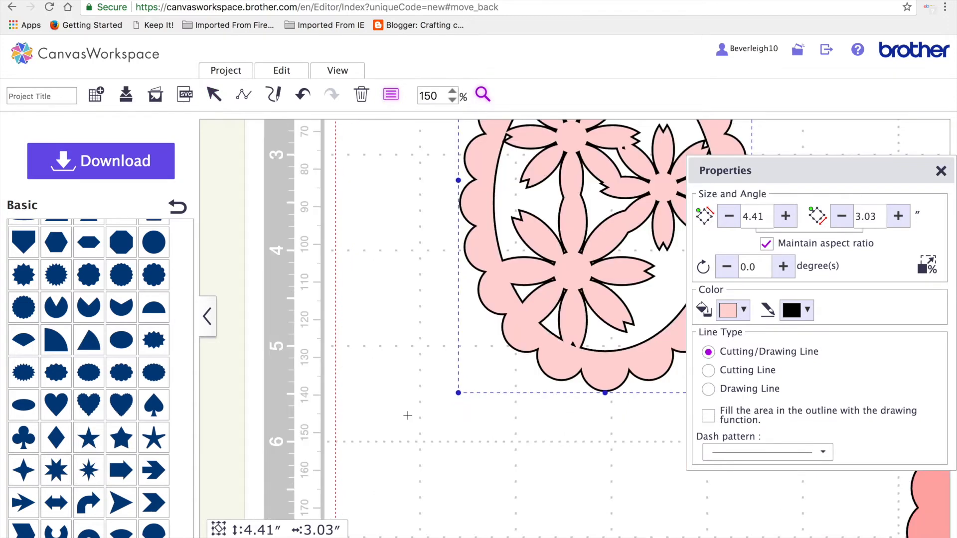
{"action": "left_click", "coordinate": [576, 346]}
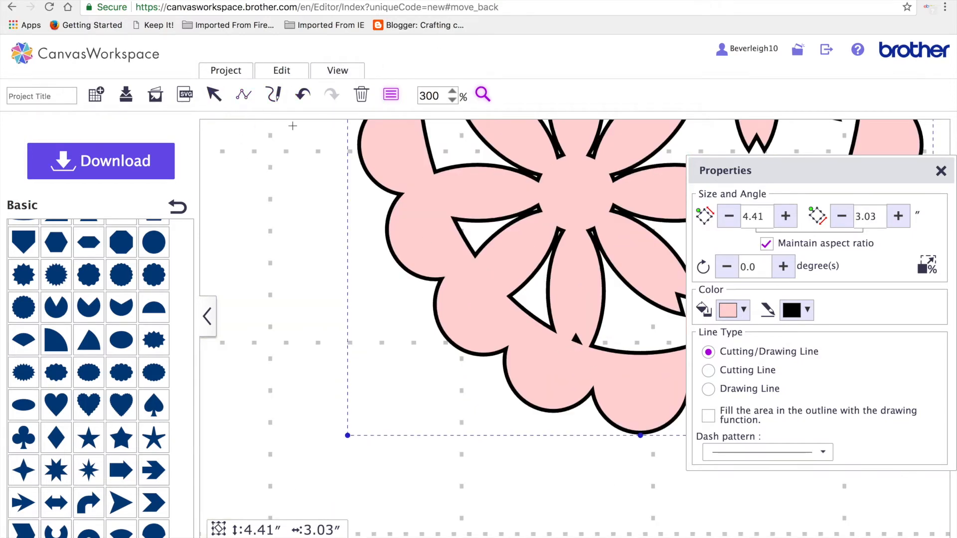
{"action": "left_click", "coordinate": [550, 498]}
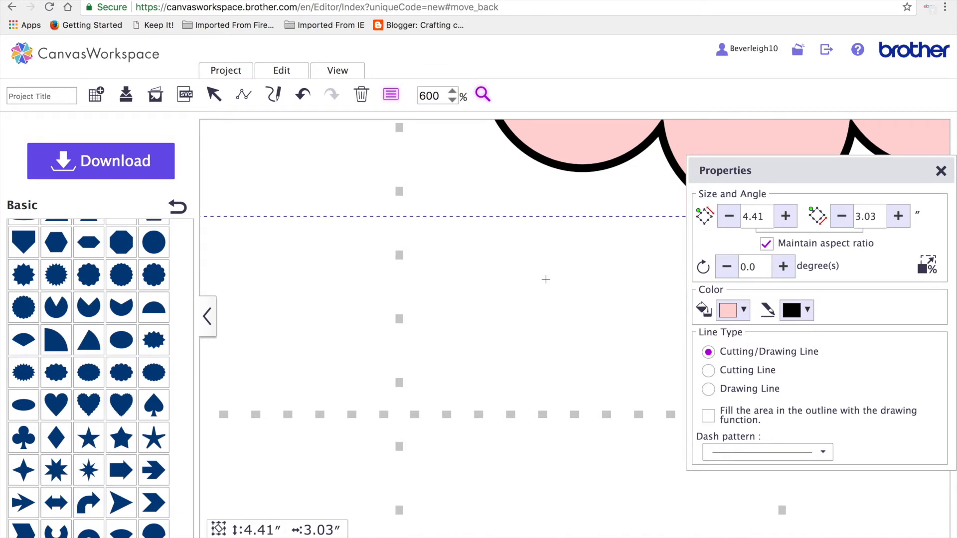
{"action": "scroll", "coordinate": [545, 175], "scroll_direction": "up", "scroll_amount": 5}
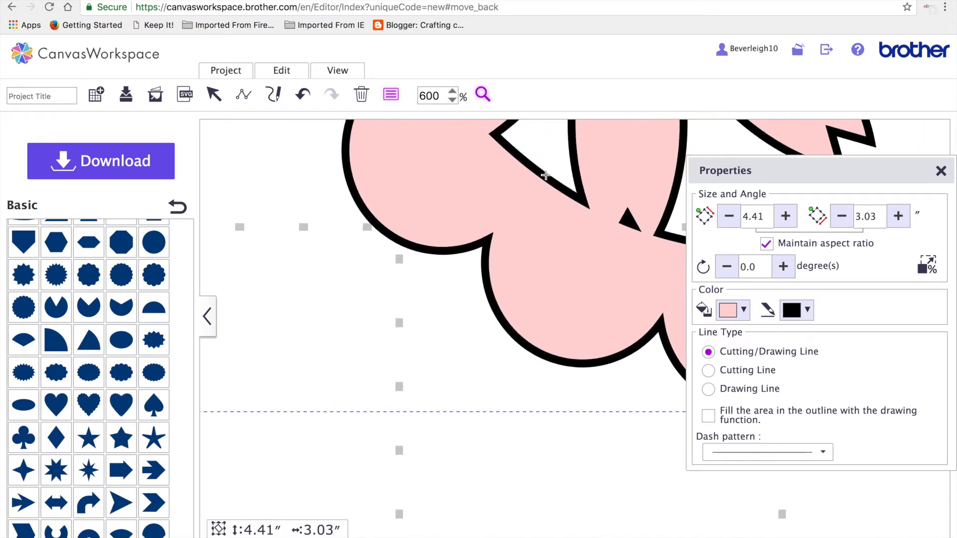
{"action": "left_click", "coordinate": [225, 99]}
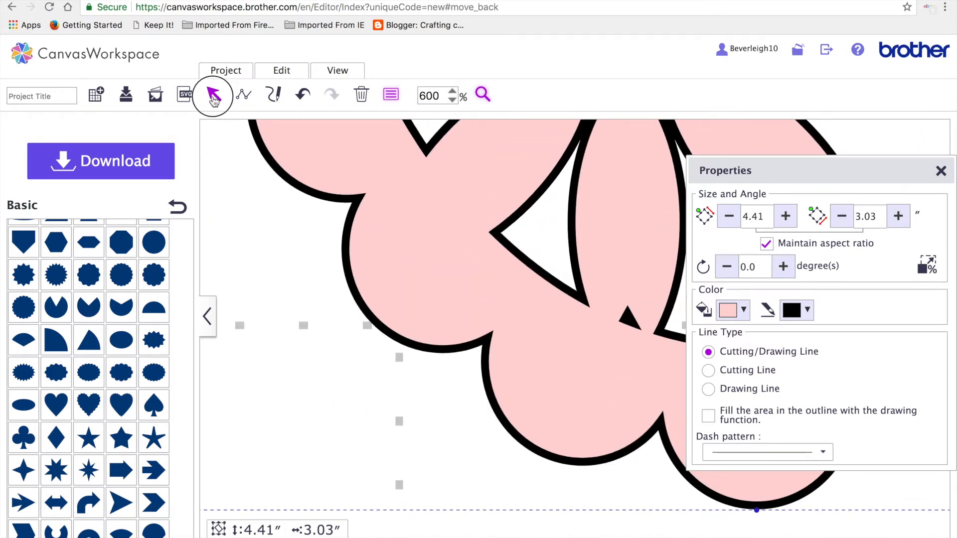
{"action": "double_click", "coordinate": [630, 321]}
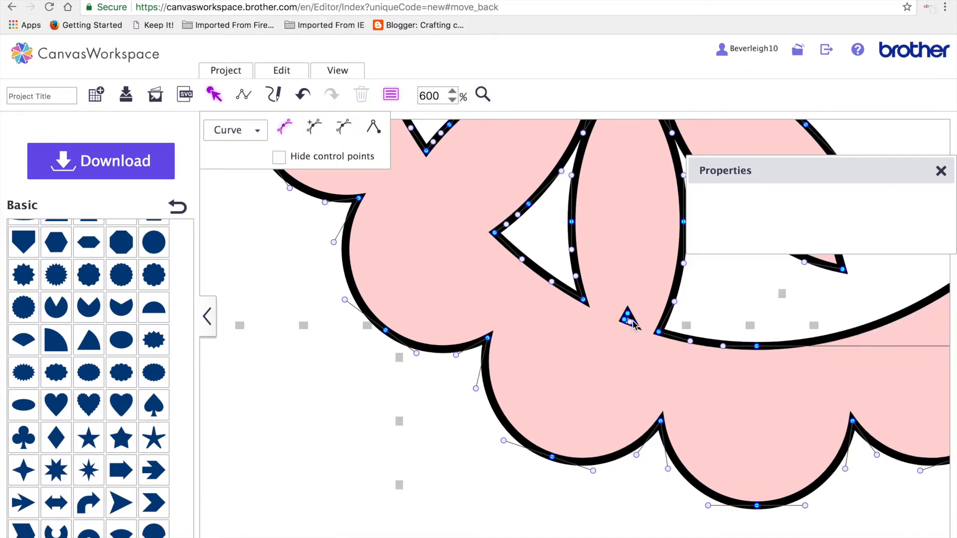
{"action": "left_click_drag", "start_coordinate": [613, 295], "coordinate": [642, 344]}
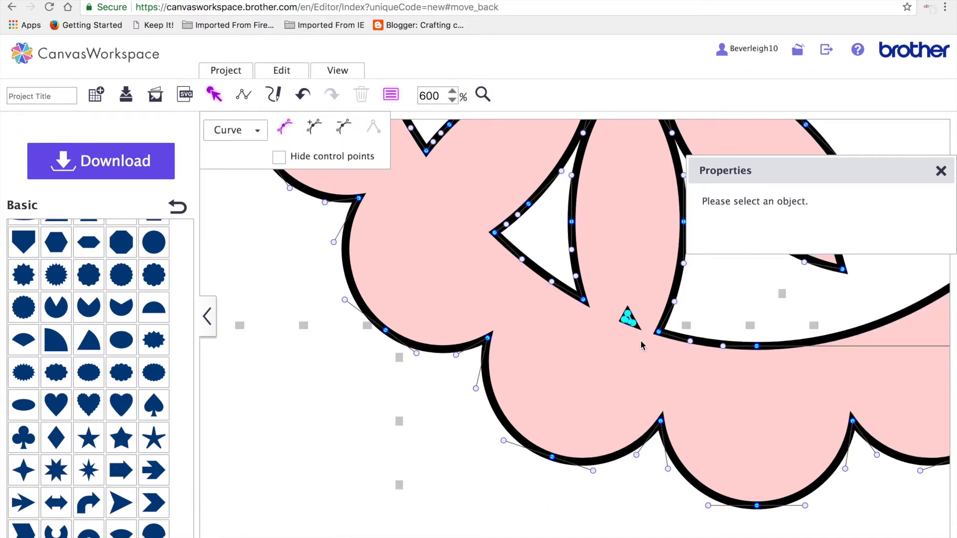
{"action": "left_click", "coordinate": [343, 129]}
Step: Remove the small stray shape between the upper and right flowers and leave point editing at 100% zoom
{"action": "scroll", "coordinate": [529, 270], "scroll_direction": "up", "scroll_amount": 7}
{"action": "scroll", "coordinate": [529, 270], "scroll_direction": "right", "scroll_amount": 3}
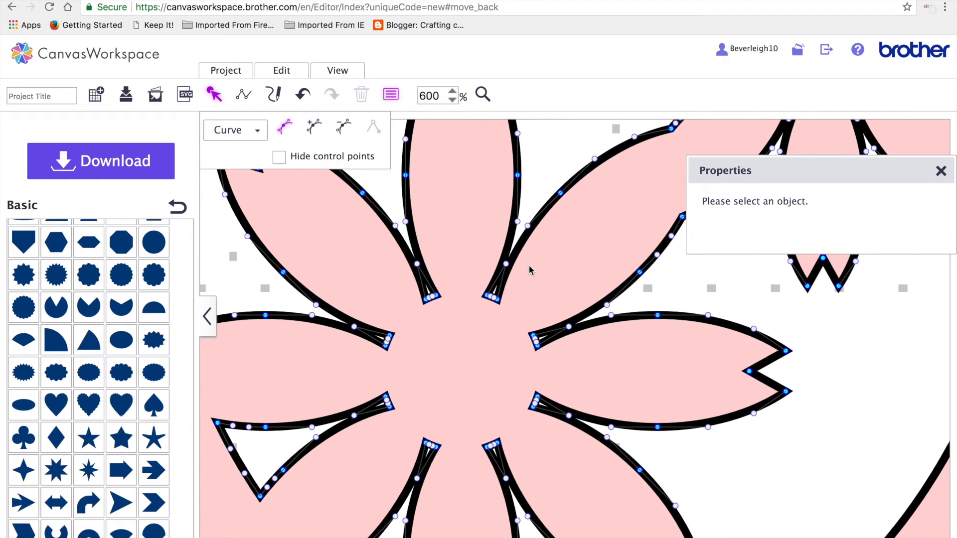
{"action": "scroll", "coordinate": [529, 270], "scroll_direction": "right", "scroll_amount": 2}
{"action": "scroll", "coordinate": [564, 222], "scroll_direction": "up", "scroll_amount": 3}
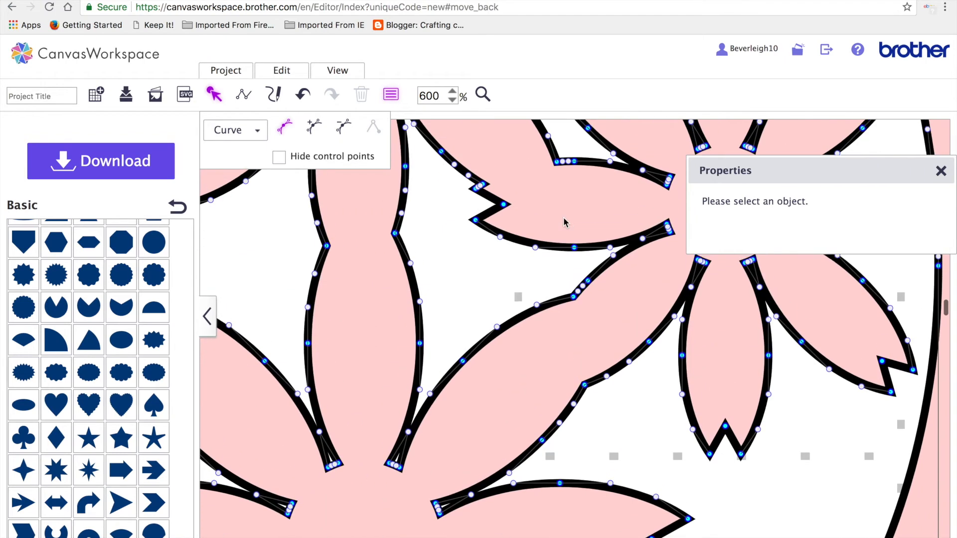
{"action": "scroll", "coordinate": [565, 222], "scroll_direction": "up", "scroll_amount": 4}
{"action": "left_click_drag", "start_coordinate": [548, 246], "coordinate": [581, 281]}
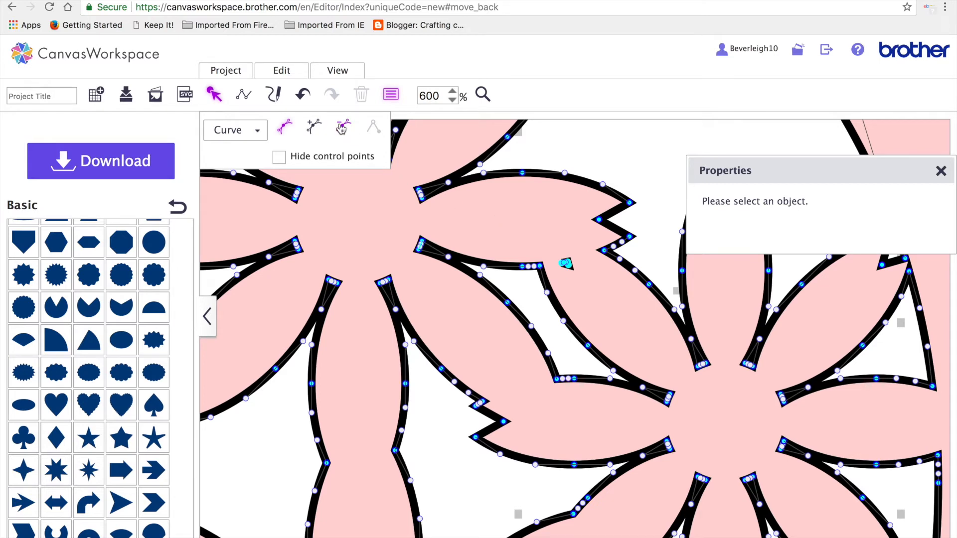
{"action": "left_click", "coordinate": [452, 99]}
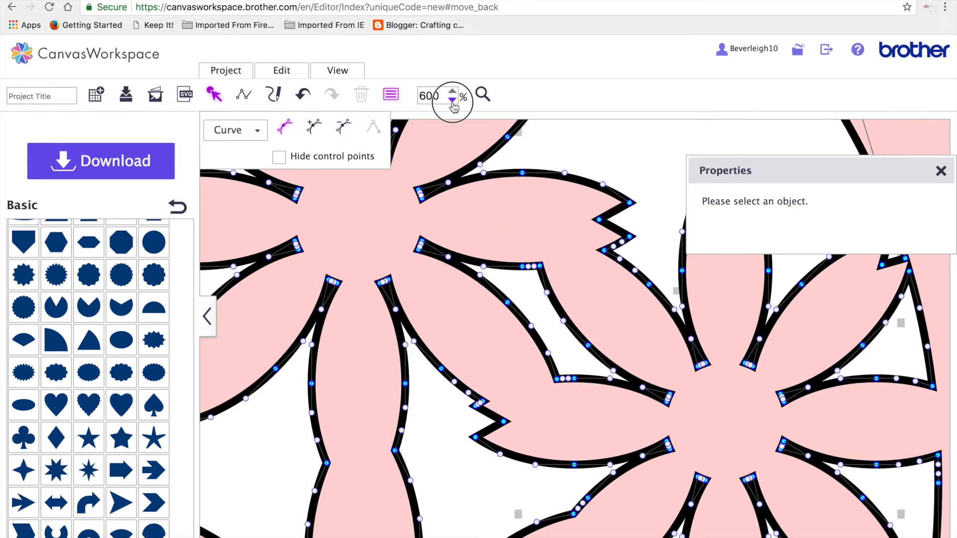
{"action": "left_click", "coordinate": [441, 92]}
{"action": "left_click_drag", "start_coordinate": [441, 92], "coordinate": [412, 94]}
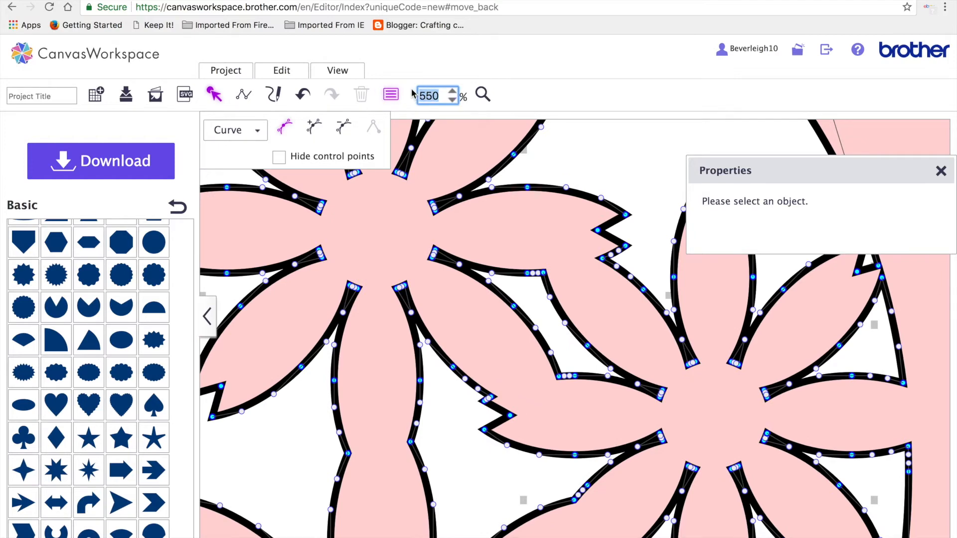
{"action": "type", "text": "100"}
{"action": "key", "text": "Return"}
{"action": "left_click", "coordinate": [695, 328]}
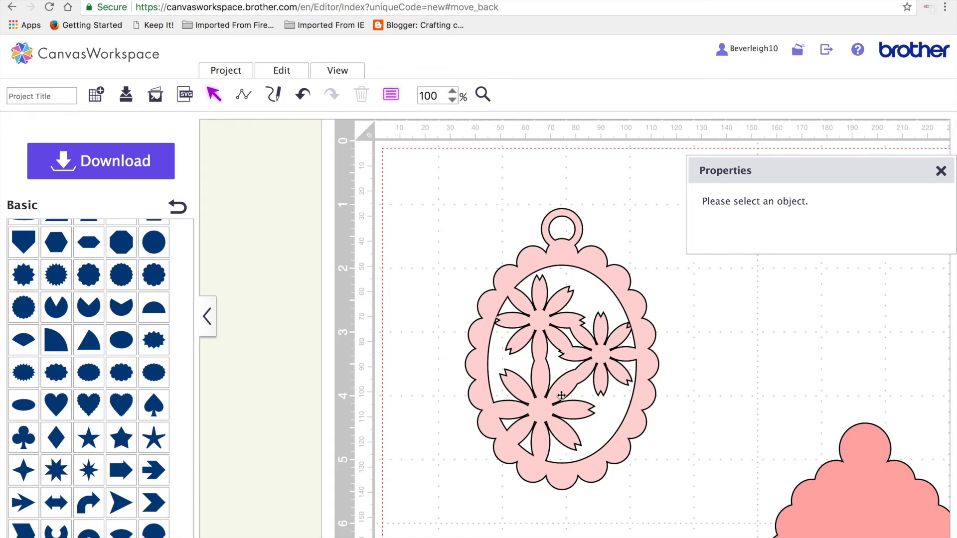
Step: Undo the edits back to before the three flowers were welded to the frame
{"action": "left_click", "coordinate": [302, 97]}
{"action": "left_click", "coordinate": [302, 97]}
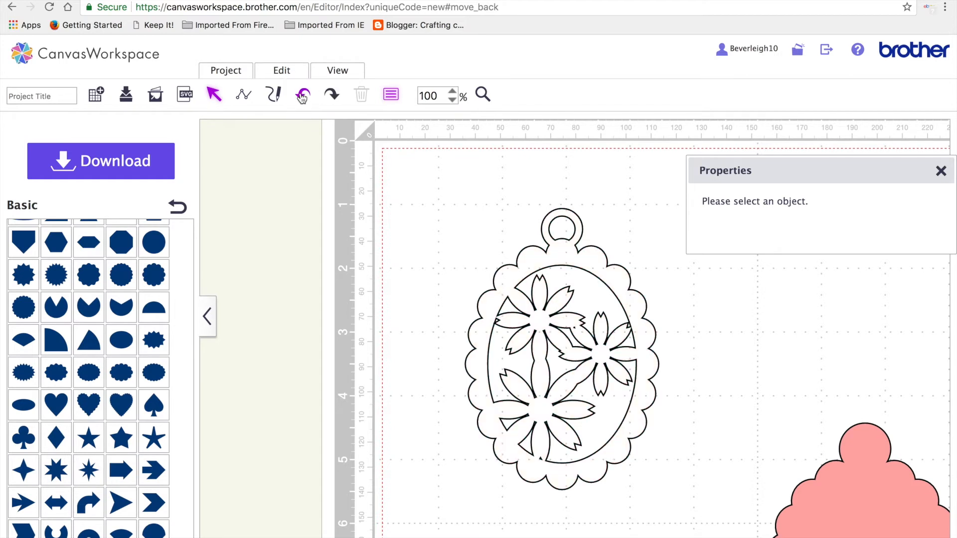
{"action": "left_click", "coordinate": [302, 97]}
{"action": "left_click", "coordinate": [302, 97]}
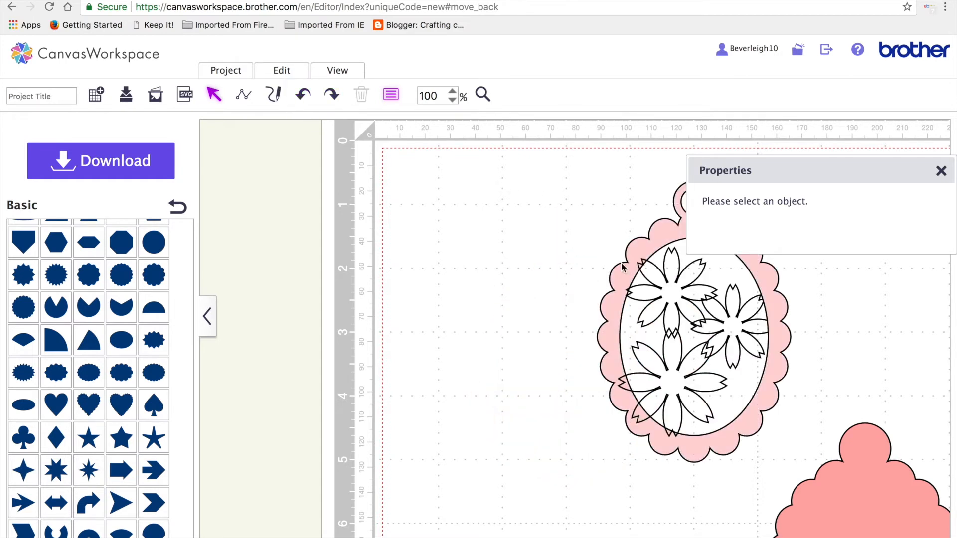
Step: Duplicate the three flowers and place the copies on the empty area to the right of the frame
{"action": "left_click", "coordinate": [667, 292]}
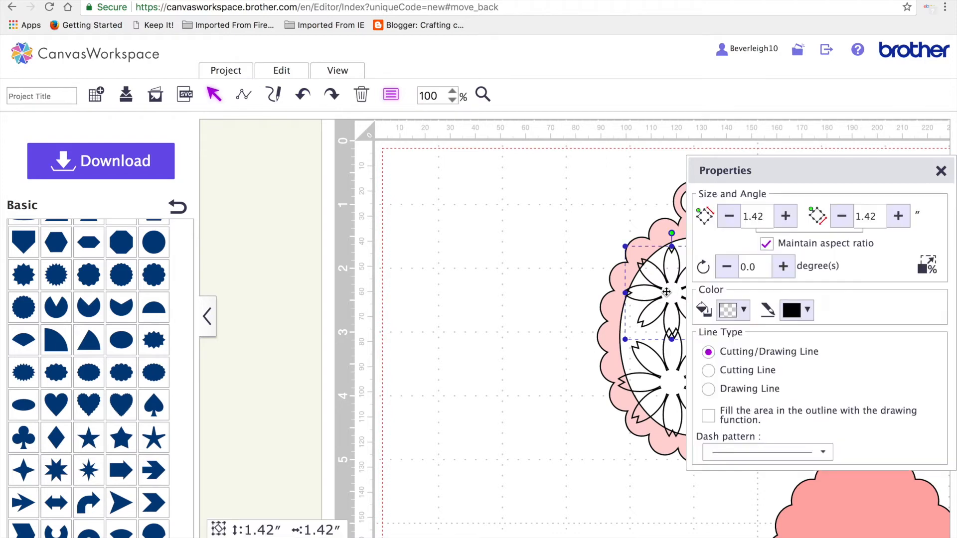
{"action": "left_click", "coordinate": [670, 380], "text": "shift"}
{"action": "left_click_drag", "start_coordinate": [835, 162], "coordinate": [477, 240]}
{"action": "right_click", "coordinate": [745, 334]}
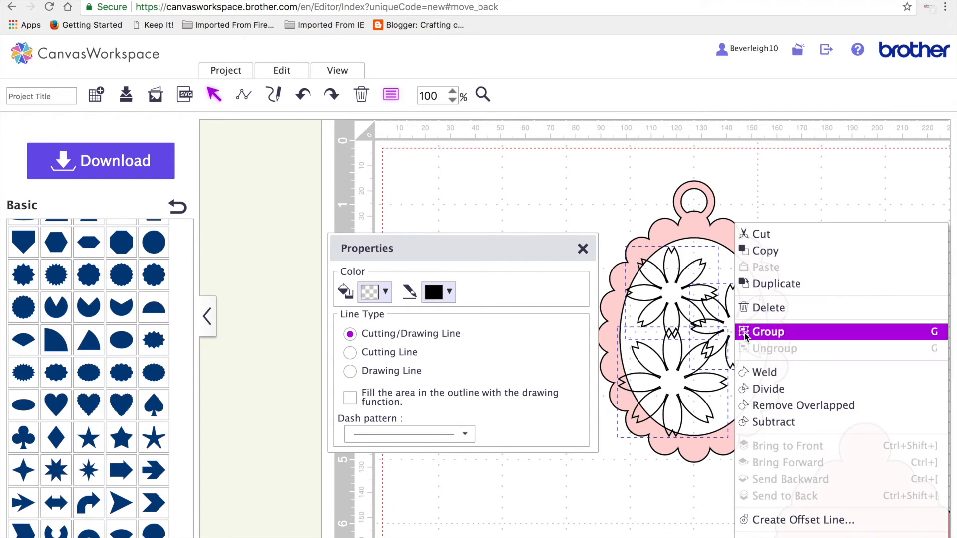
{"action": "left_click", "coordinate": [776, 283]}
{"action": "left_click_drag", "start_coordinate": [703, 279], "coordinate": [879, 191]}
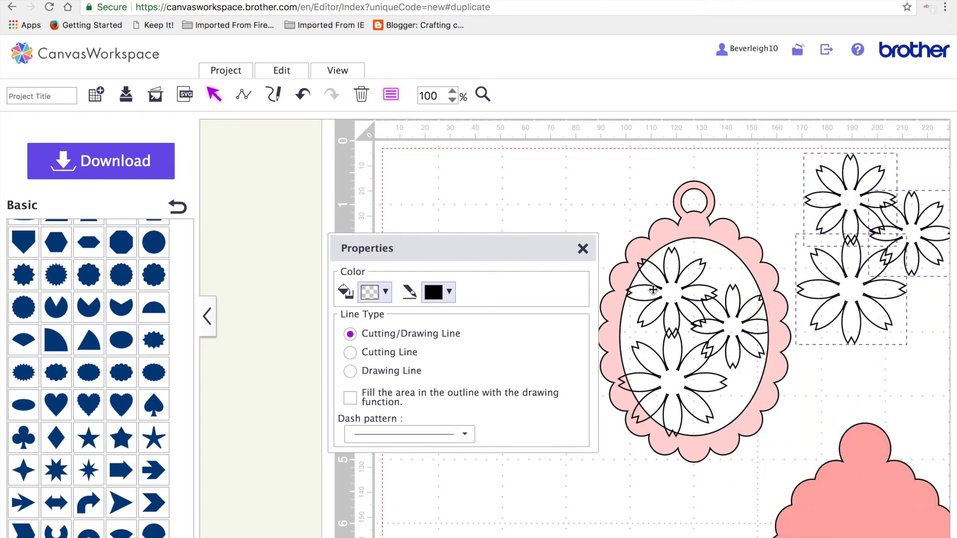
Step: Select the ringed frame together with its three inner flowers and weld them into one shape
{"action": "left_click_drag", "start_coordinate": [786, 411], "coordinate": [652, 280]}
{"action": "left_click", "coordinate": [294, 76]}
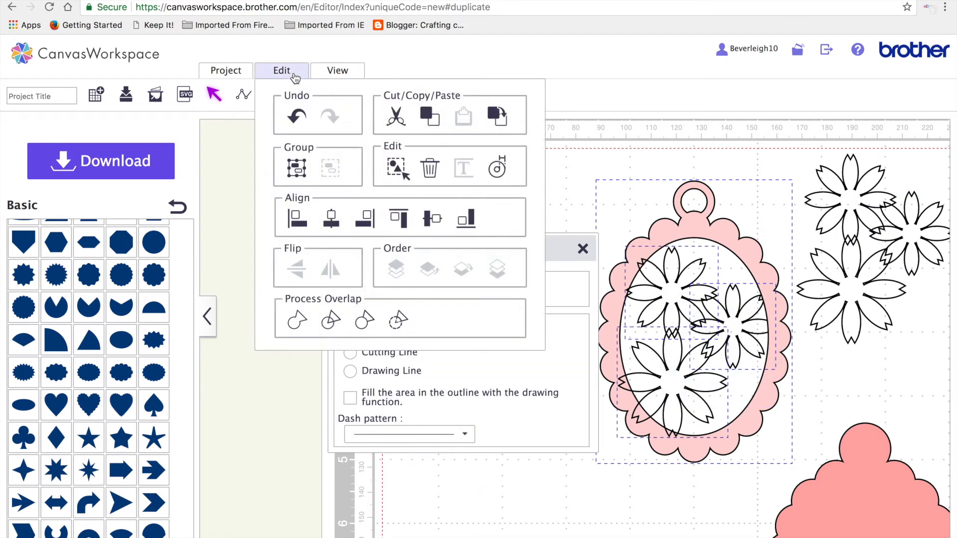
{"action": "left_click", "coordinate": [298, 320]}
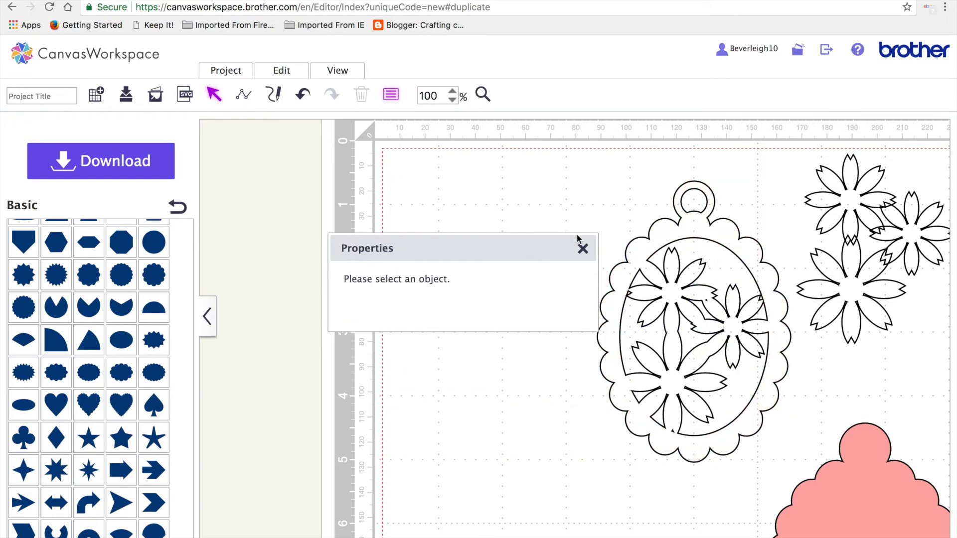
Step: Move the welded flower frame left, away from the spare flowers, and fill it with pale pink
{"action": "left_click_drag", "start_coordinate": [537, 254], "coordinate": [408, 256]}
{"action": "left_click_drag", "start_coordinate": [723, 237], "coordinate": [635, 234]}
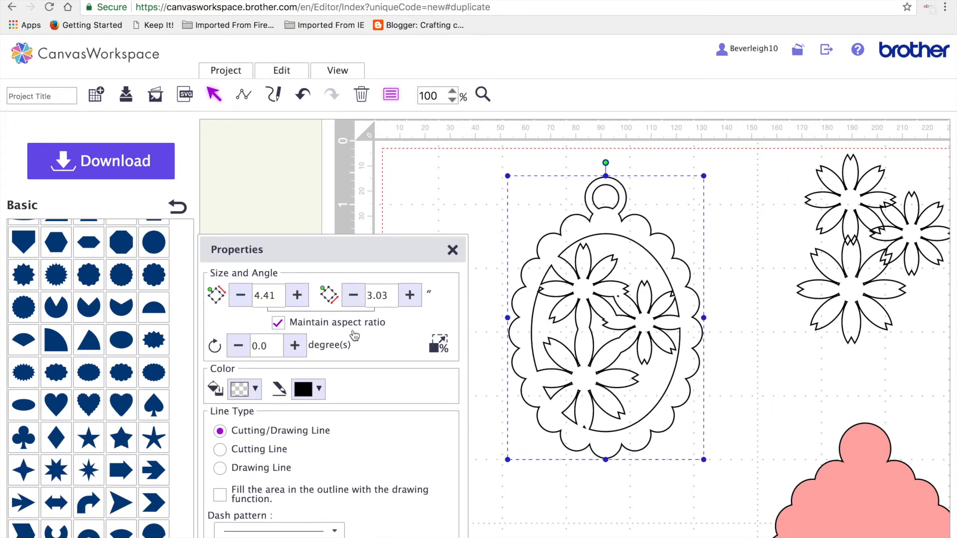
{"action": "left_click", "coordinate": [243, 389]}
{"action": "left_click", "coordinate": [392, 162]}
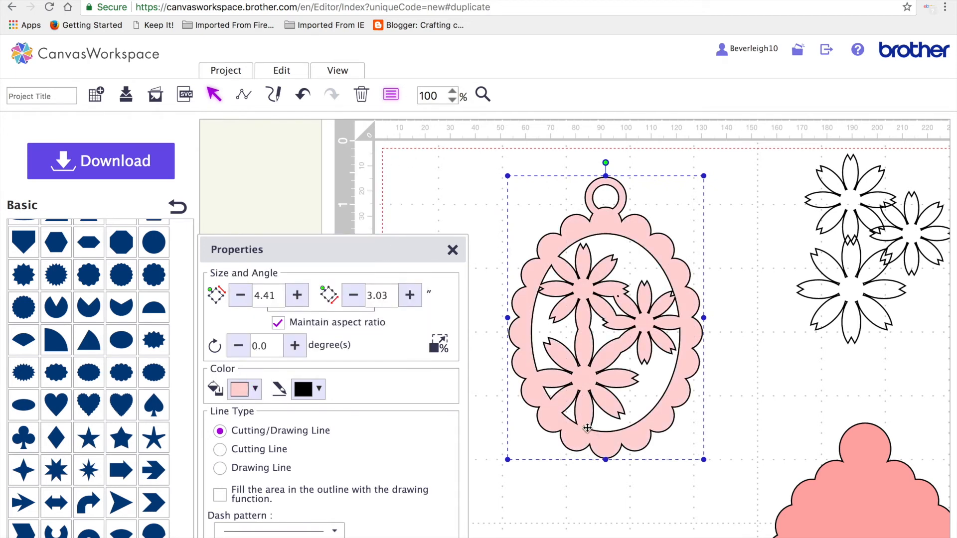
Step: Delete all points of the tiny stray triangle at the tip of the lower flower's bottom petal
{"action": "left_click", "coordinate": [488, 95]}
{"action": "left_click", "coordinate": [583, 429]}
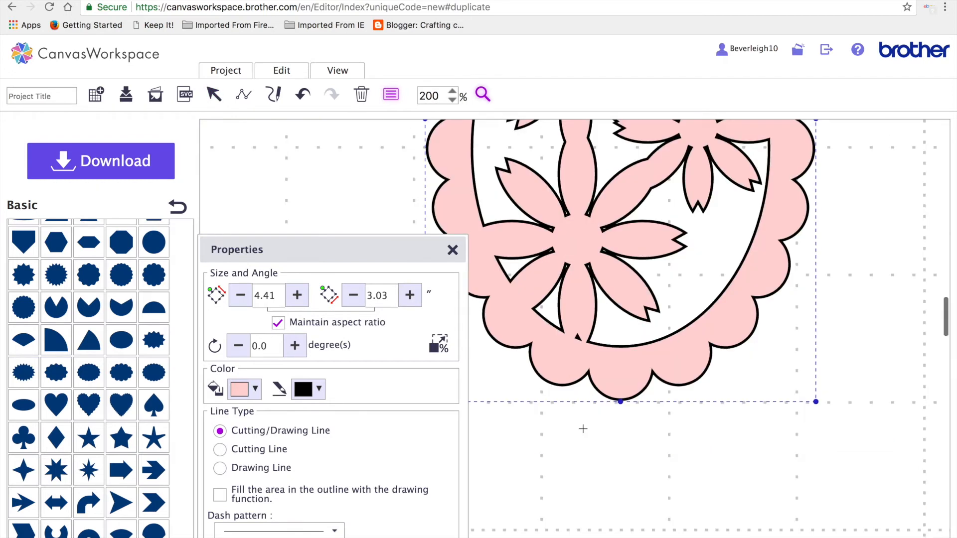
{"action": "left_click", "coordinate": [579, 337]}
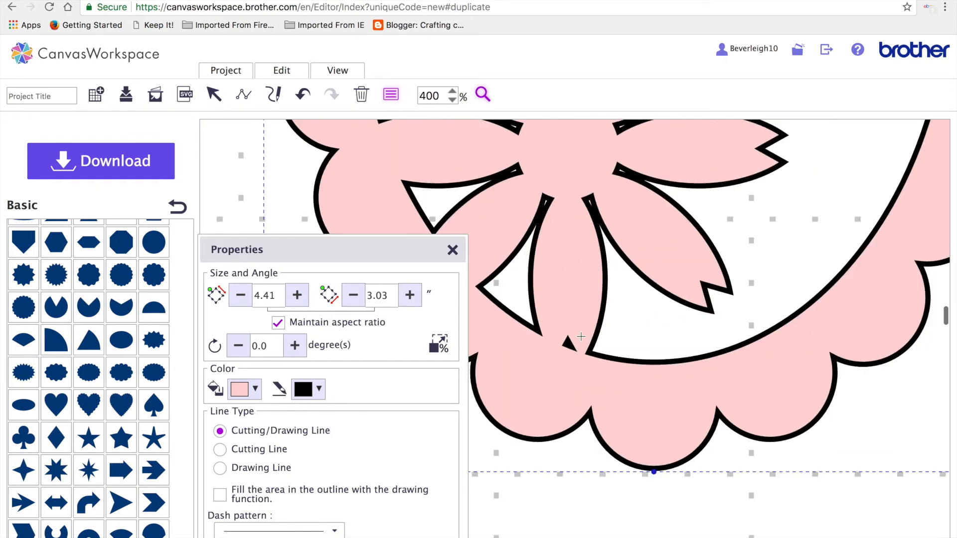
{"action": "left_click", "coordinate": [218, 93]}
{"action": "left_click", "coordinate": [571, 346]}
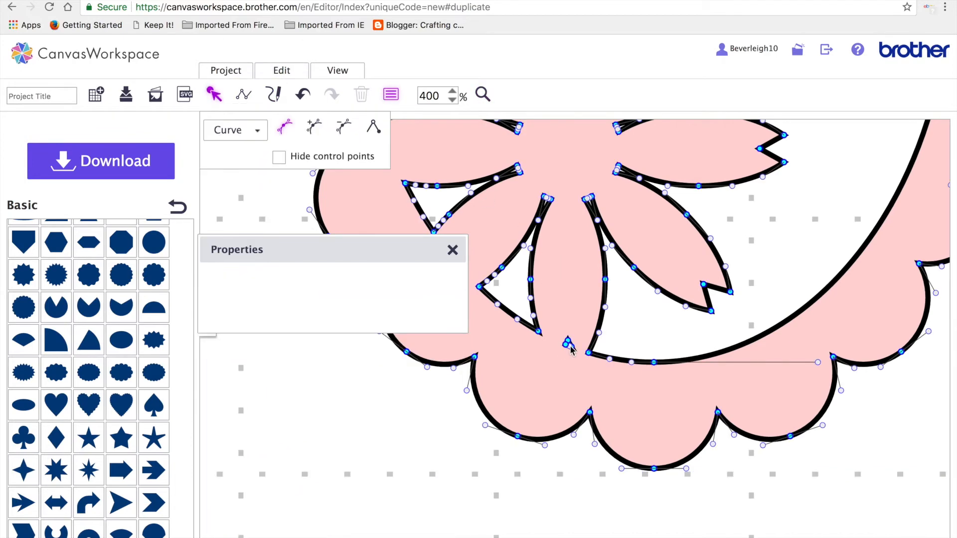
{"action": "left_click_drag", "start_coordinate": [557, 326], "coordinate": [577, 359]}
{"action": "left_click", "coordinate": [339, 134]}
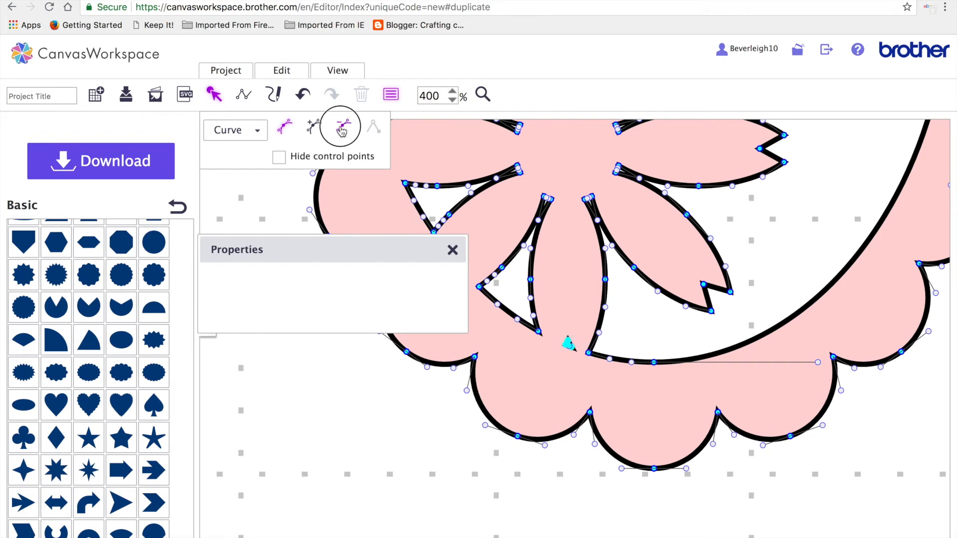
Step: Delete the stray points between the upper and right flowers, then return to 100% zoom and exit point editing
{"action": "scroll", "coordinate": [566, 264], "scroll_direction": "up", "scroll_amount": 8}
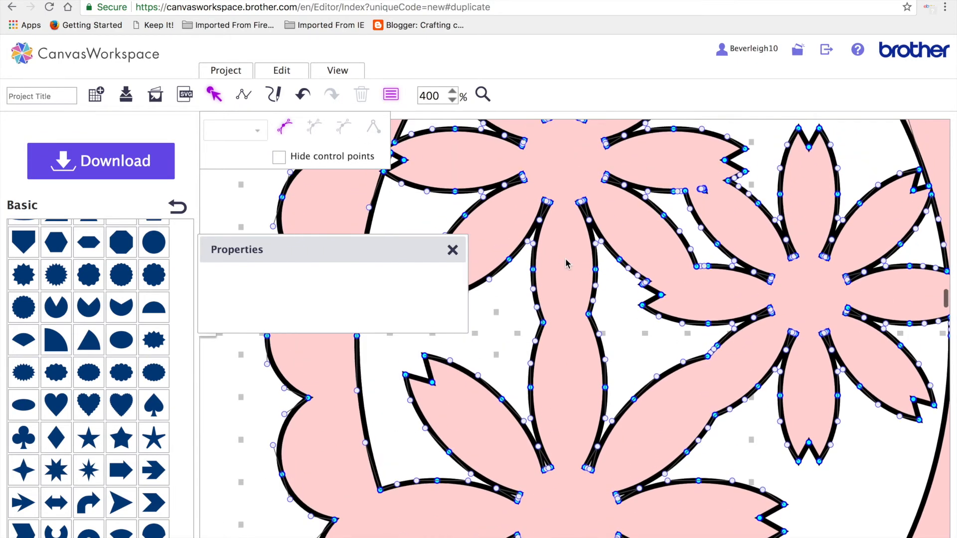
{"action": "left_click_drag", "start_coordinate": [697, 230], "coordinate": [714, 252]}
{"action": "left_click", "coordinate": [344, 129]}
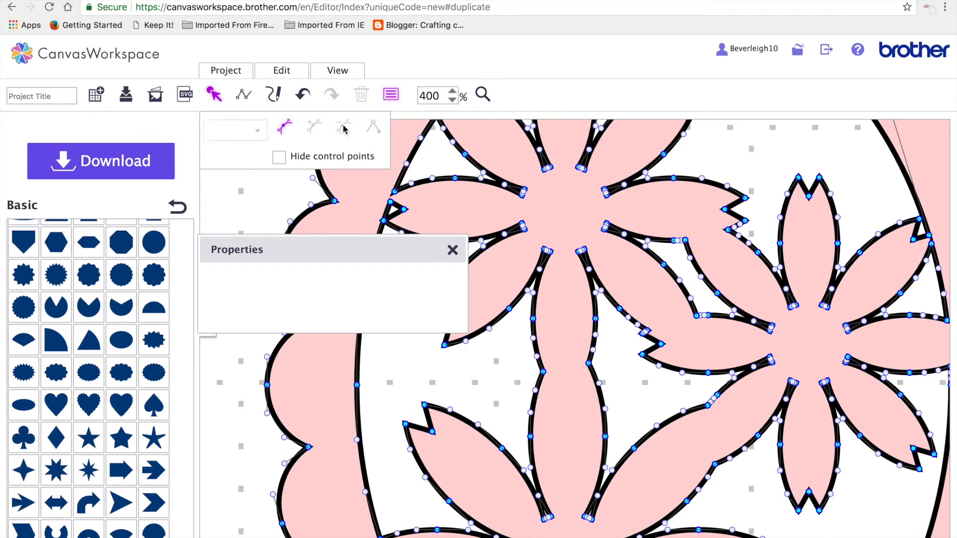
{"action": "double_click", "coordinate": [441, 94]}
{"action": "type", "text": "100"}
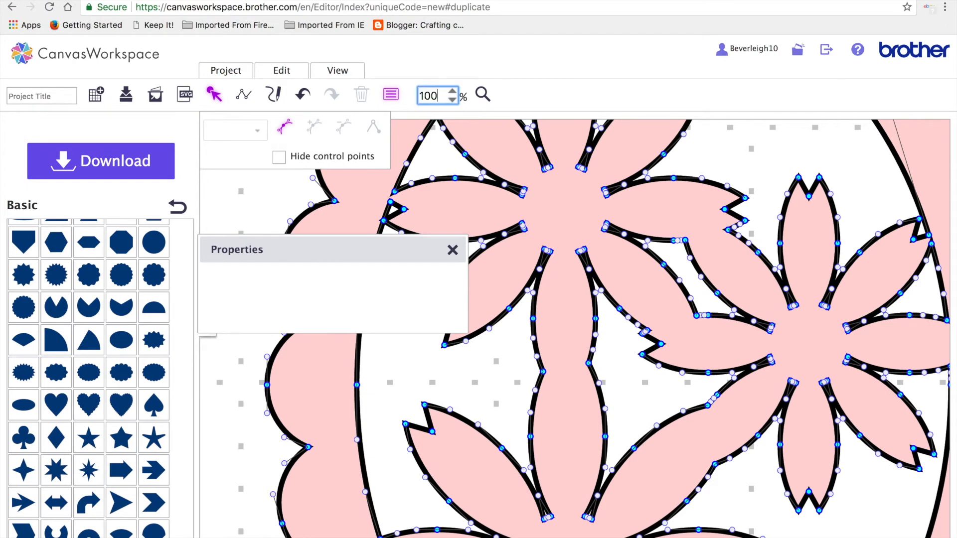
{"action": "left_click", "coordinate": [229, 422]}
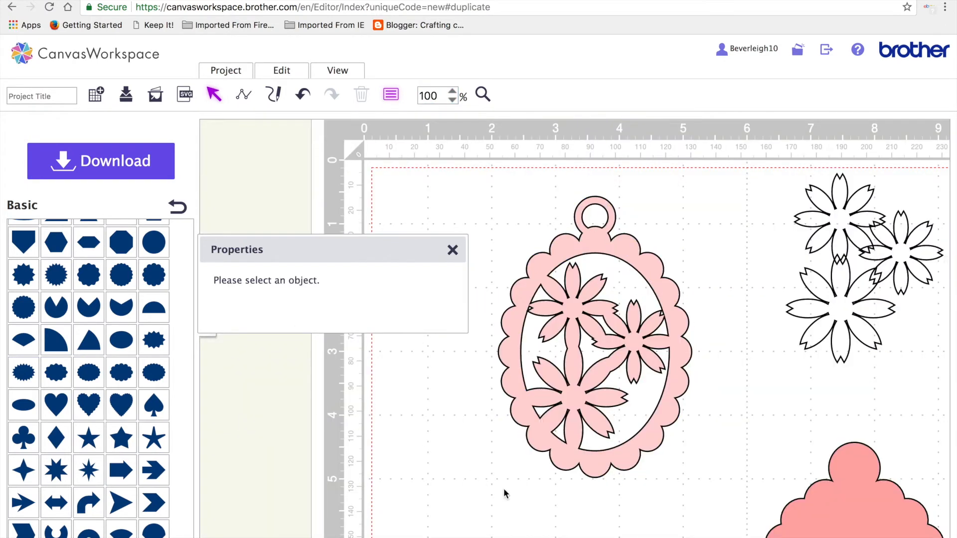
Step: Create a 0.04-inch inward offset of the largest spare flower, keeping the original, and move the offset flower clear below it
{"action": "left_click_drag", "start_coordinate": [857, 312], "coordinate": [786, 342]}
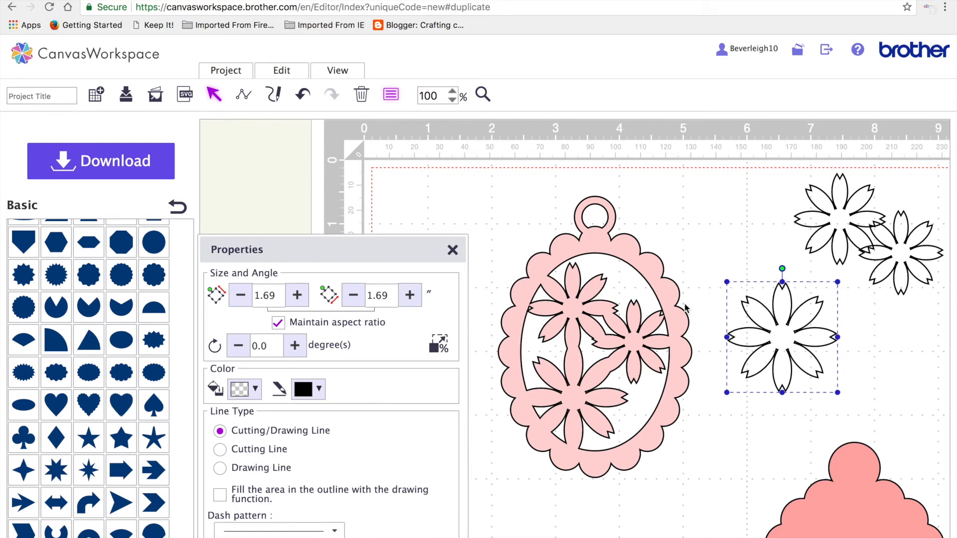
{"action": "left_click", "coordinate": [287, 72]}
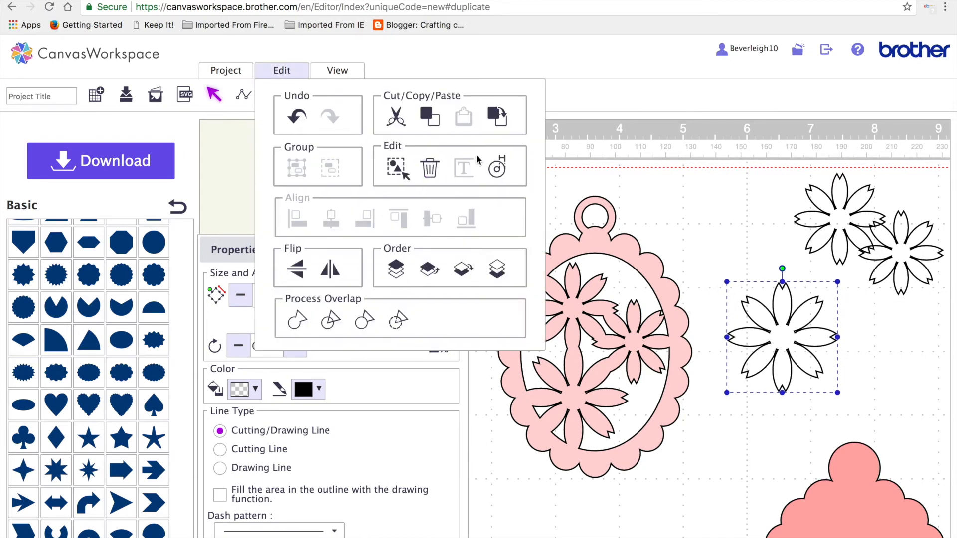
{"action": "left_click", "coordinate": [496, 169]}
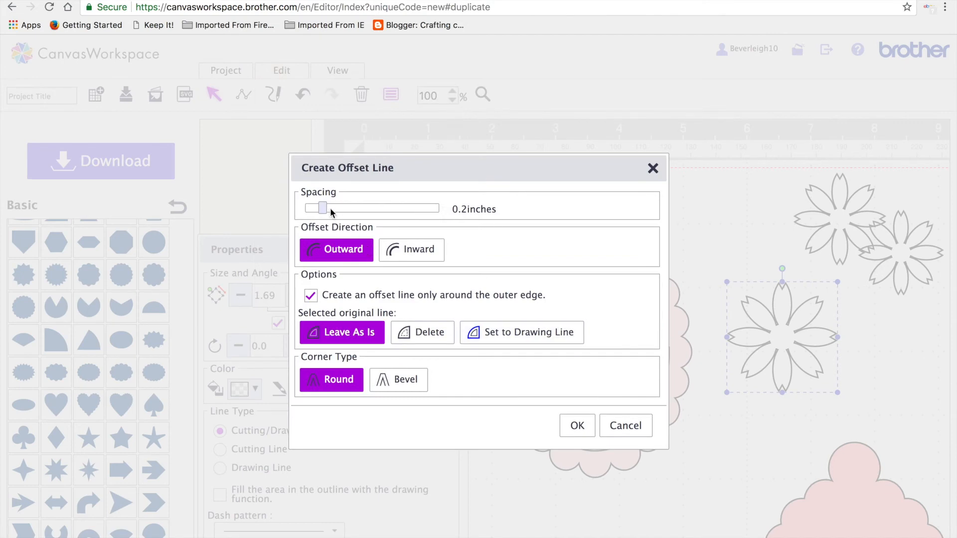
{"action": "left_click_drag", "start_coordinate": [322, 207], "coordinate": [304, 208]}
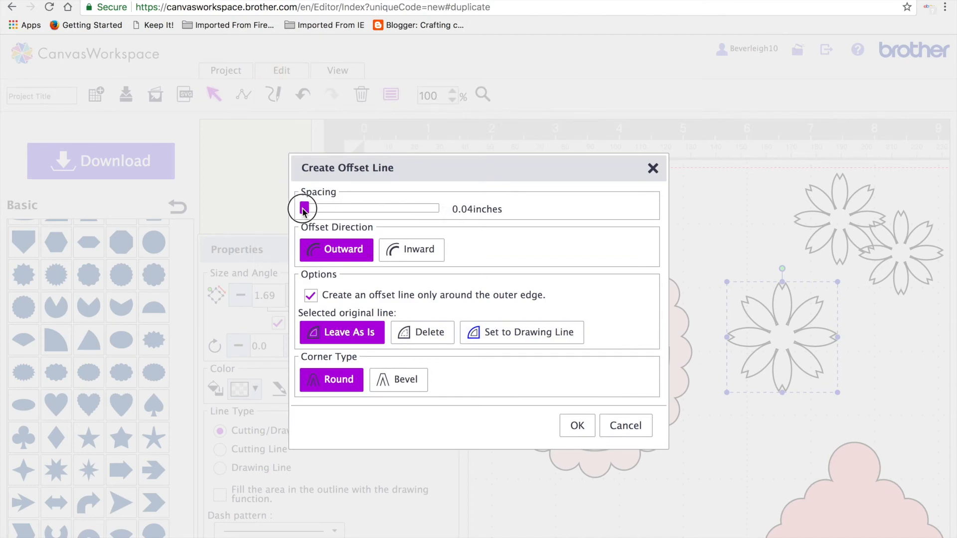
{"action": "left_click", "coordinate": [403, 259]}
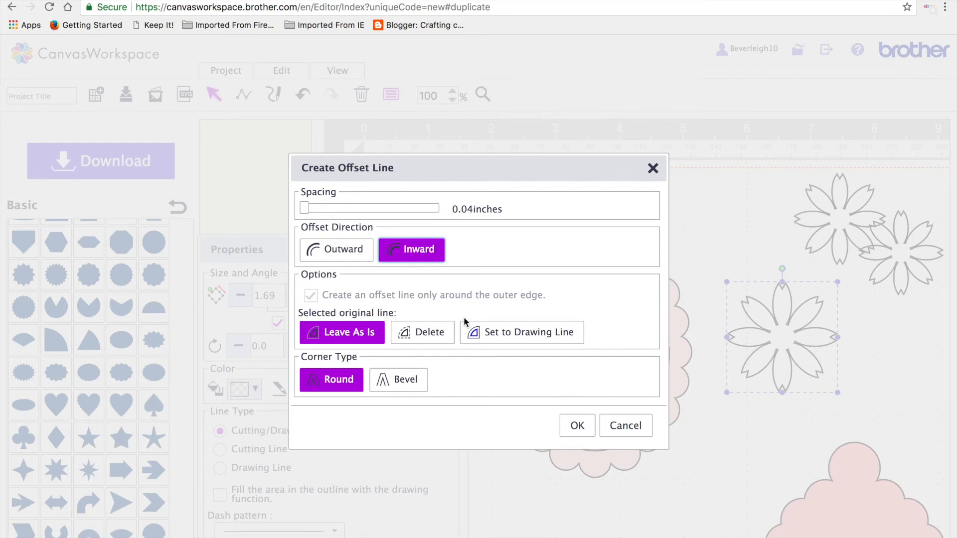
{"action": "left_click", "coordinate": [578, 425]}
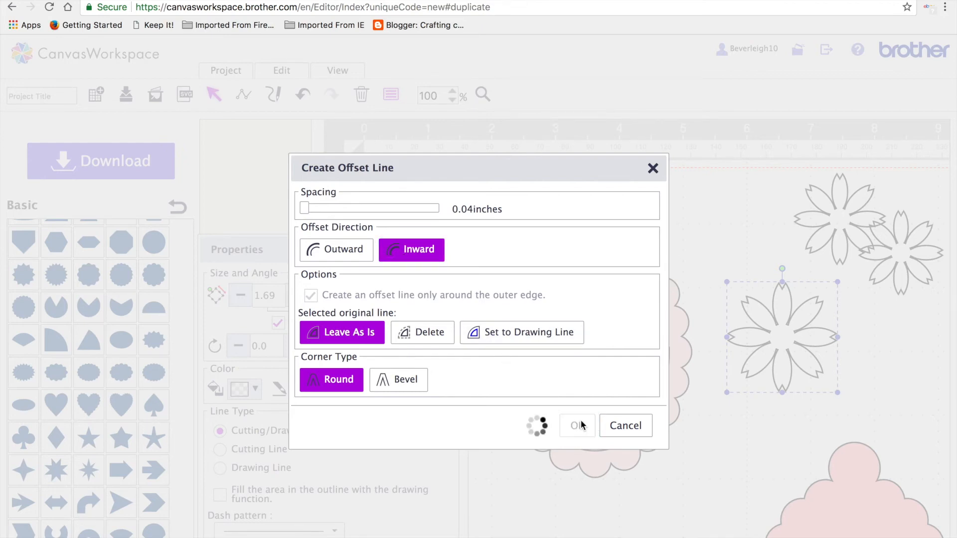
{"action": "left_click_drag", "start_coordinate": [802, 331], "coordinate": [747, 447]}
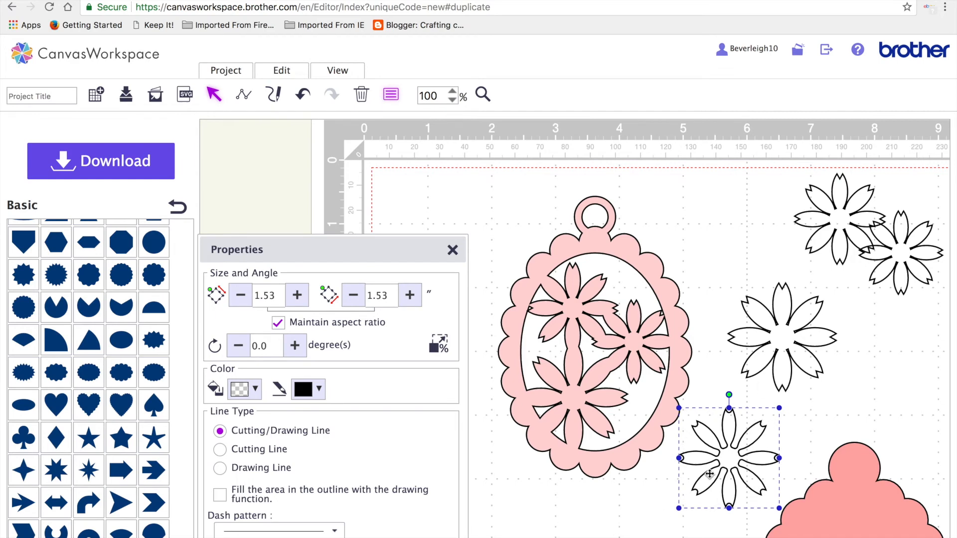
Step: Add a basic circle, place it over the offset flower's centre and shrink it to overlap the inner petal ends
{"action": "left_click", "coordinate": [153, 242]}
{"action": "left_click_drag", "start_coordinate": [376, 171], "coordinate": [746, 475]}
{"action": "left_click_drag", "start_coordinate": [703, 402], "coordinate": [733, 424]}
Step: Select the circle with the offset flower, centre them on each other horizontally and vertically, and weld them
{"action": "left_click", "coordinate": [729, 460], "text": "shift"}
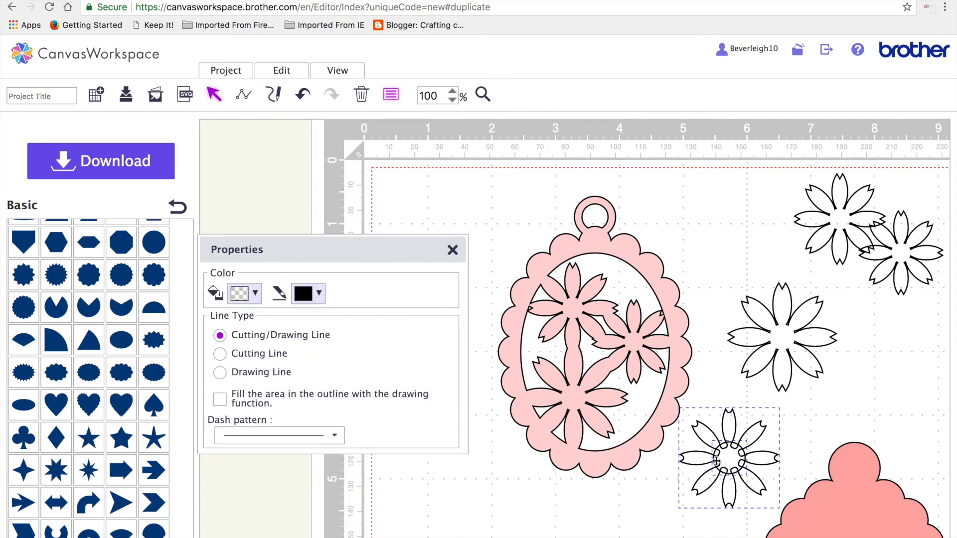
{"action": "left_click", "coordinate": [283, 71]}
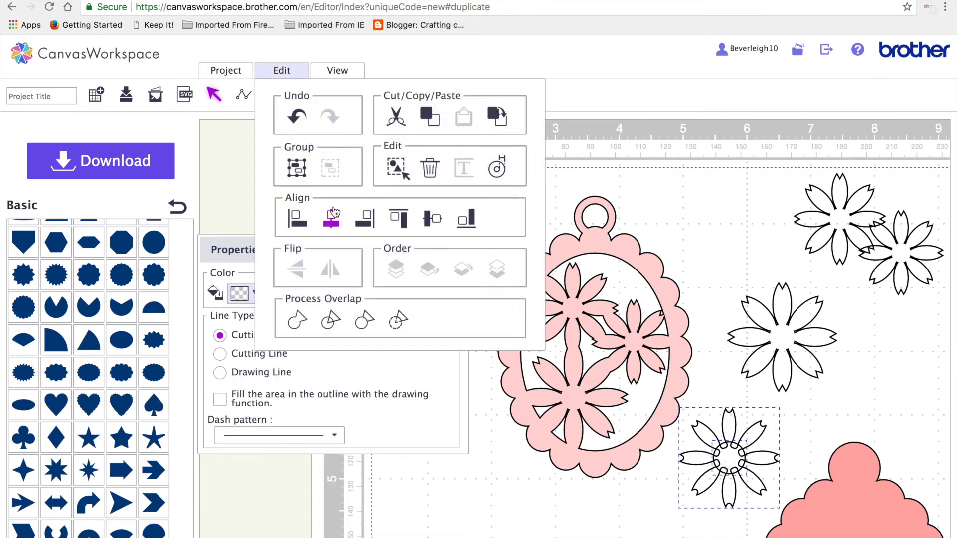
{"action": "left_click", "coordinate": [332, 222]}
{"action": "left_click", "coordinate": [283, 70]}
{"action": "left_click", "coordinate": [436, 220]}
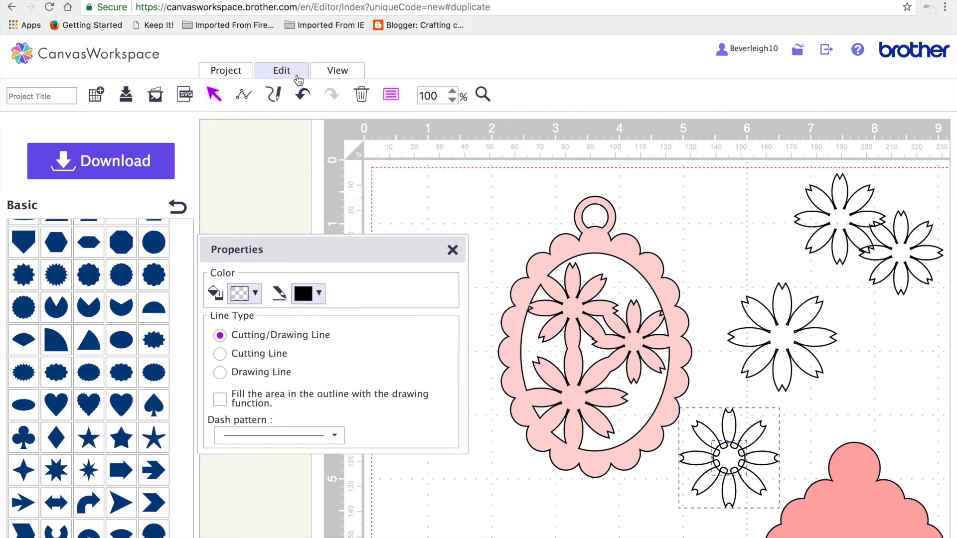
{"action": "left_click", "coordinate": [283, 71]}
{"action": "left_click", "coordinate": [306, 321]}
Step: Fill the welded flower with bright pink and place it over the lower flower inside the oval frame
{"action": "left_click_drag", "start_coordinate": [738, 464], "coordinate": [529, 507]}
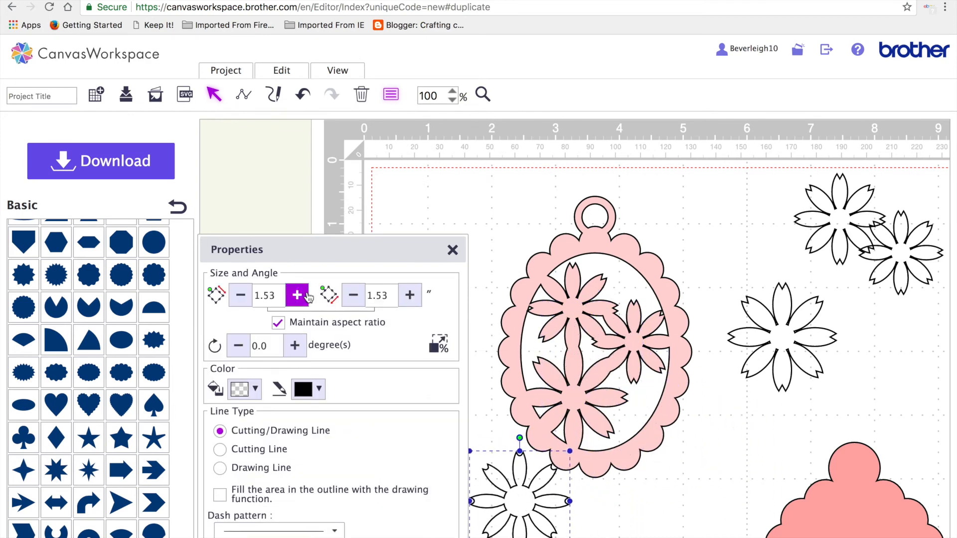
{"action": "left_click", "coordinate": [259, 391]}
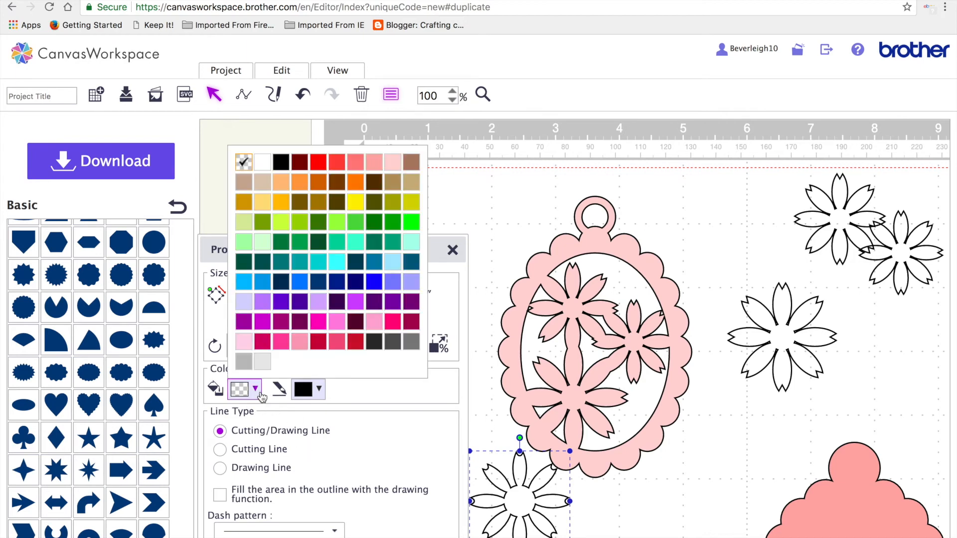
{"action": "left_click", "coordinate": [396, 323]}
{"action": "left_click_drag", "start_coordinate": [525, 512], "coordinate": [574, 407]}
{"action": "left_click", "coordinate": [677, 438]}
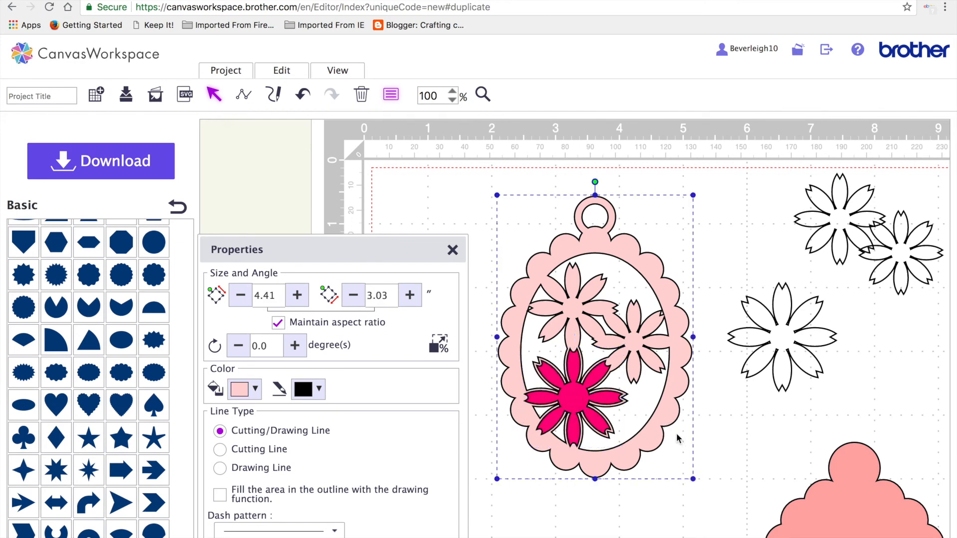
Step: Move the upper spare flower away from the others and scale it down to 1.25 inches
{"action": "left_click_drag", "start_coordinate": [836, 218], "coordinate": [772, 226]}
{"action": "left_click_drag", "start_coordinate": [729, 180], "coordinate": [740, 190]}
{"action": "left_click_drag", "start_coordinate": [780, 231], "coordinate": [730, 212]}
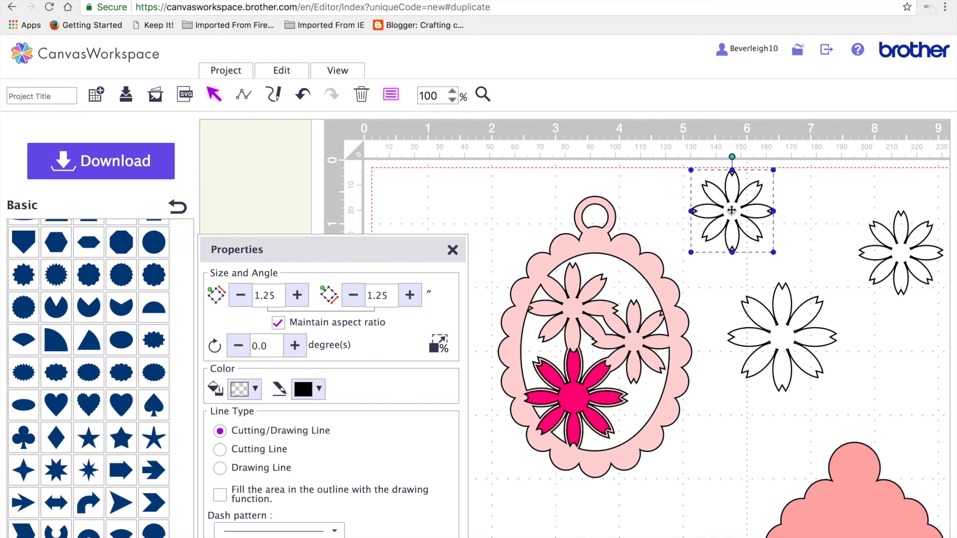
Step: Bring the 1.25-inch flower to the front, fill it with rose pink and place it over the frame's upper flower
{"action": "right_click", "coordinate": [730, 212]}
{"action": "left_click", "coordinate": [796, 437]}
{"action": "left_click", "coordinate": [254, 388]}
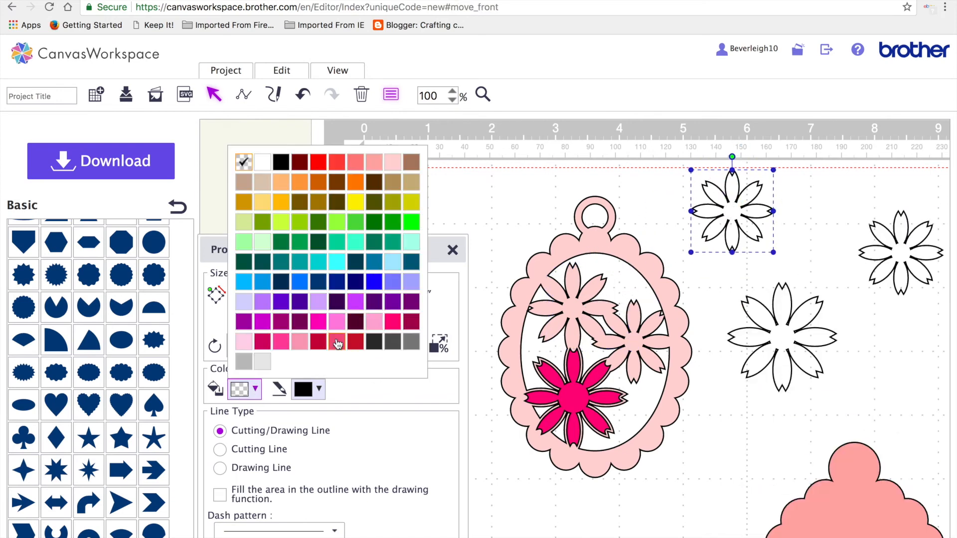
{"action": "left_click", "coordinate": [337, 341]}
{"action": "left_click_drag", "start_coordinate": [732, 207], "coordinate": [573, 304]}
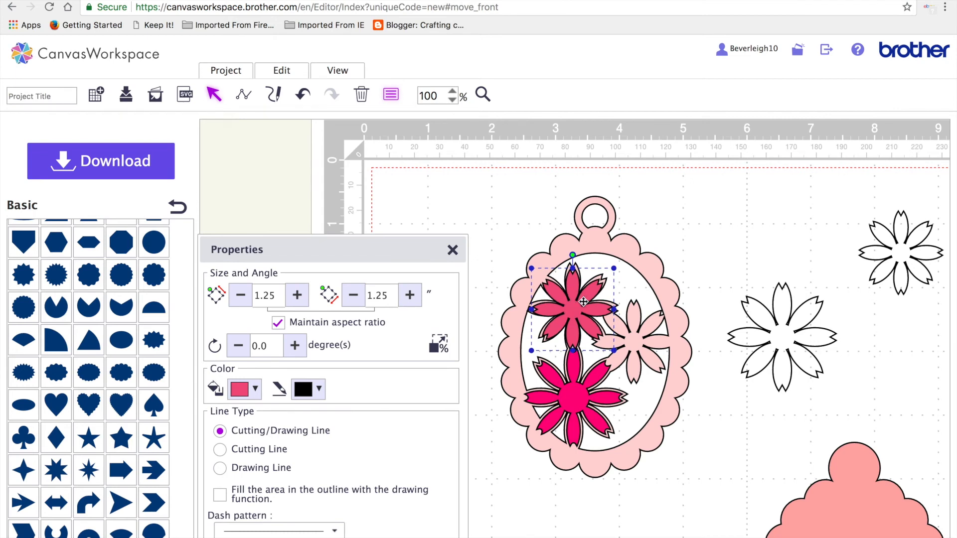
Step: Move the remaining small spare flower above the large unfilled one, and move both coloured flowers off the frame
{"action": "left_click_drag", "start_coordinate": [895, 249], "coordinate": [782, 263]}
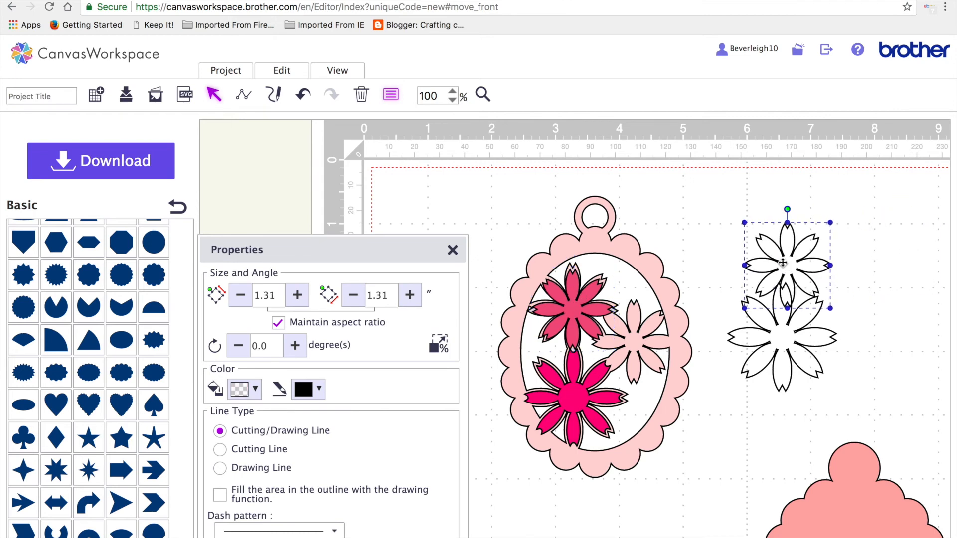
{"action": "mouse_move", "coordinate": [577, 308]}
{"action": "left_mouse_down"}
{"action": "mouse_move", "coordinate": [645, 333]}
{"action": "mouse_move", "coordinate": [636, 341]}
{"action": "mouse_move", "coordinate": [569, 310]}
{"action": "mouse_move", "coordinate": [577, 308]}
{"action": "left_mouse_up"}
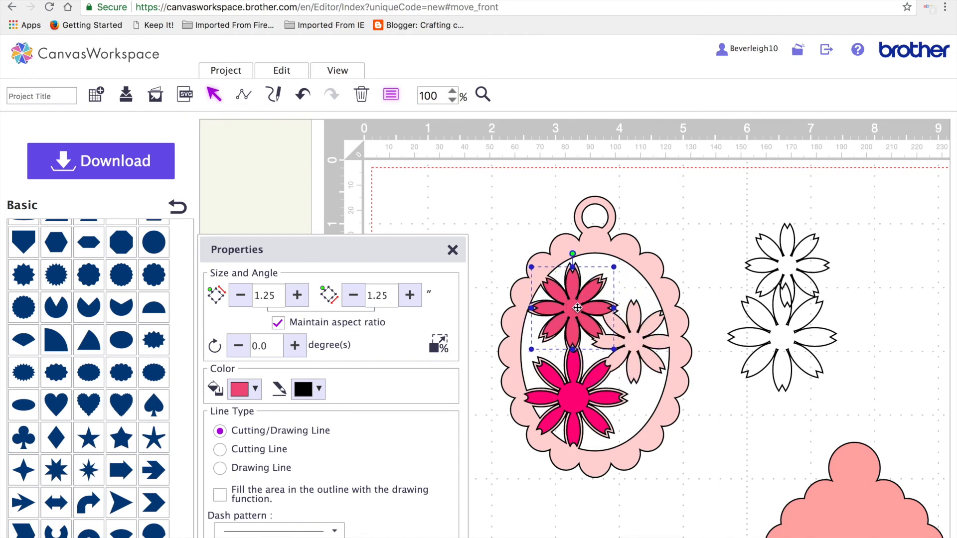
{"action": "left_click", "coordinate": [708, 393]}
{"action": "left_click_drag", "start_coordinate": [579, 319], "coordinate": [907, 288]}
{"action": "left_click_drag", "start_coordinate": [570, 403], "coordinate": [738, 435]}
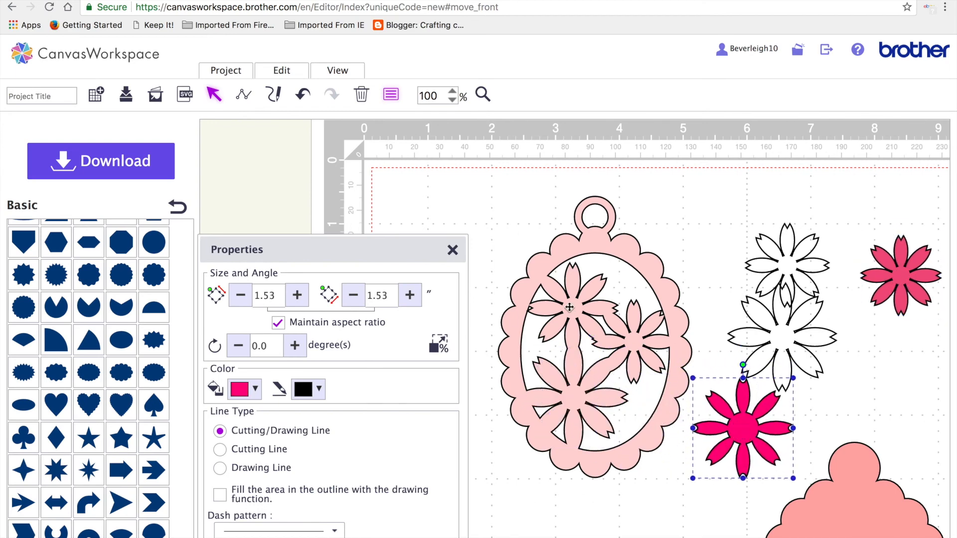
Step: Hide the properties, fit the view to the mat, and stack the flower frame on its ringed backing near the mat's upper-left corner
{"action": "left_click", "coordinate": [451, 249]}
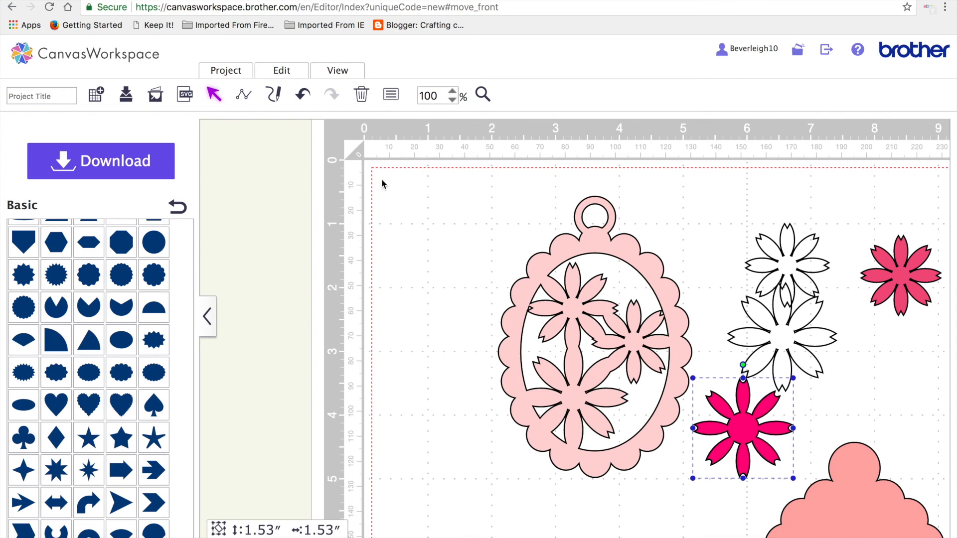
{"action": "left_click", "coordinate": [338, 71]}
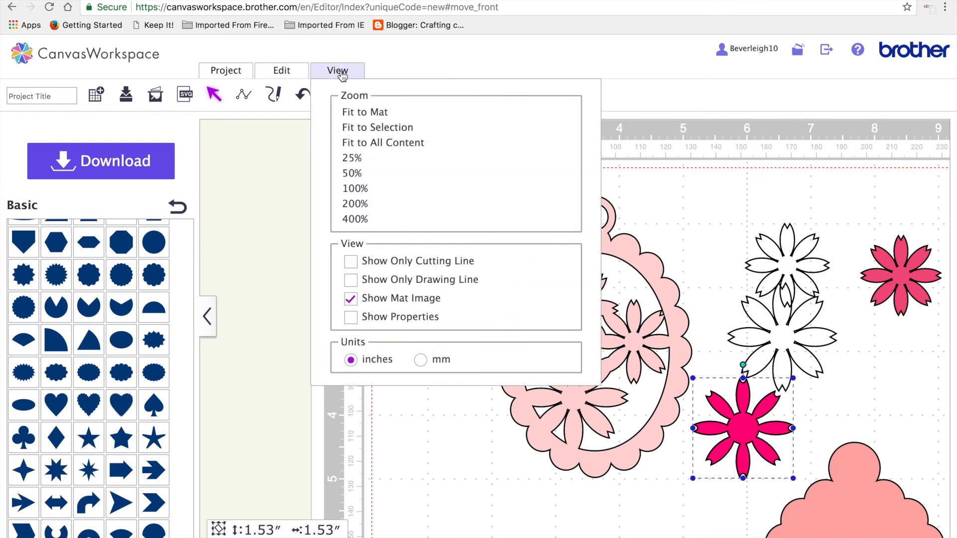
{"action": "left_click", "coordinate": [360, 111]}
{"action": "left_click_drag", "start_coordinate": [514, 195], "coordinate": [450, 195]}
{"action": "left_click_drag", "start_coordinate": [608, 394], "coordinate": [465, 270]}
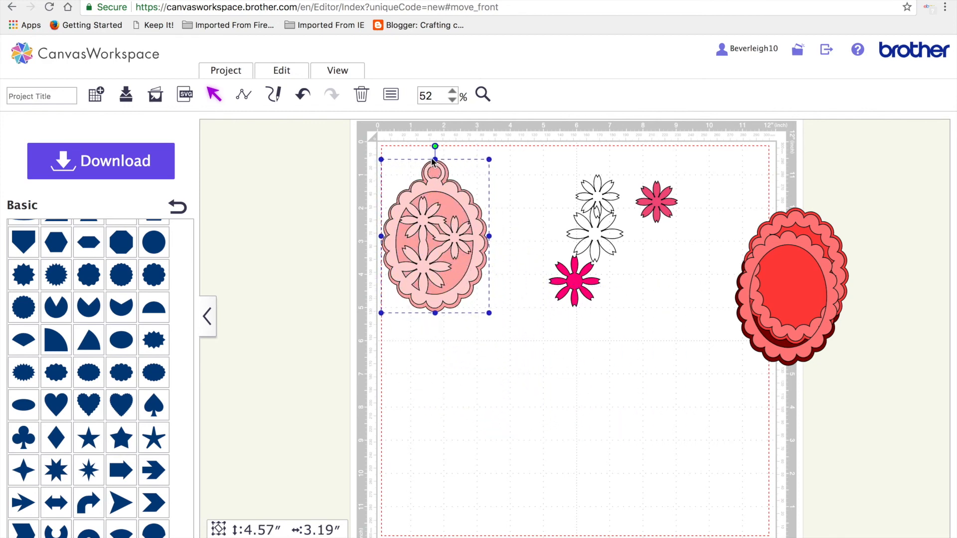
Step: Arrange the bright pink and rose pink flowers in a column beside the ringed frame
{"action": "left_click_drag", "start_coordinate": [573, 280], "coordinate": [524, 188]}
{"action": "left_click_drag", "start_coordinate": [661, 200], "coordinate": [529, 253]}
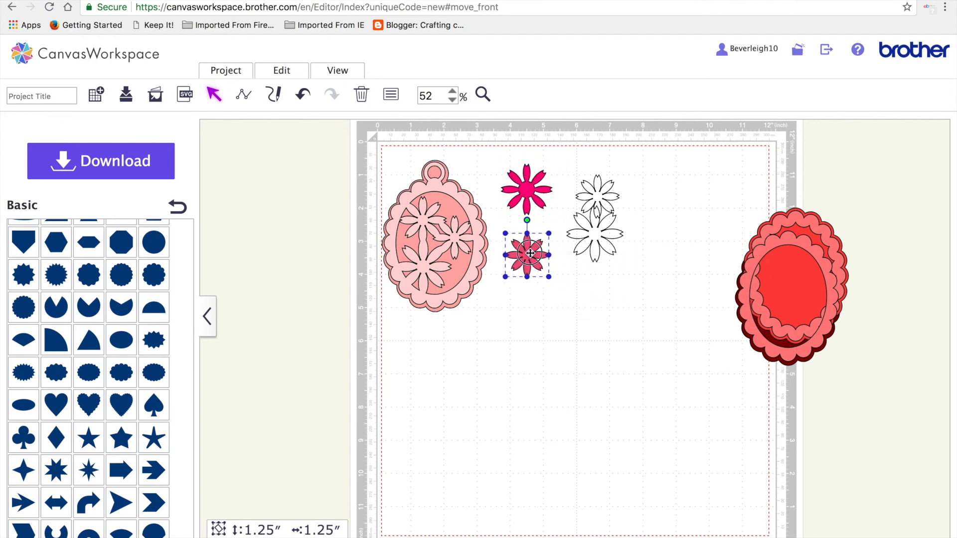
{"action": "left_click", "coordinate": [545, 343]}
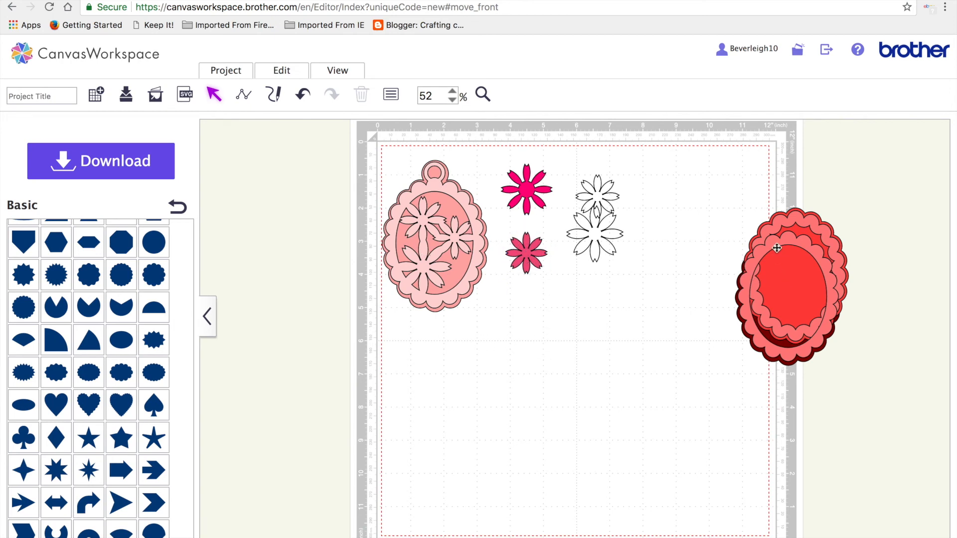
Step: Move the stacked scalloped ovals onto the lower mat, pairing one open frame with the red backing and the other with the dark red backing
{"action": "left_click_drag", "start_coordinate": [777, 247], "coordinate": [559, 351]}
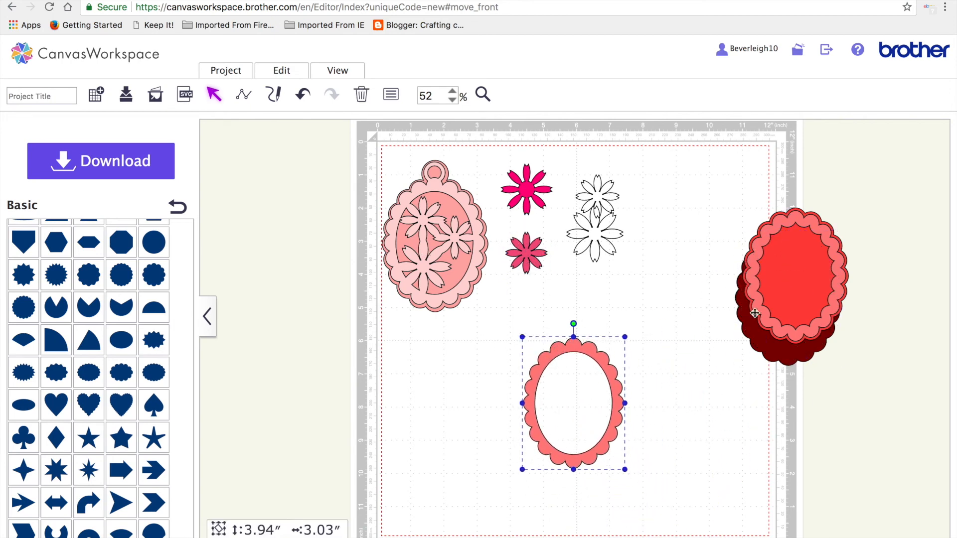
{"action": "left_click_drag", "start_coordinate": [780, 333], "coordinate": [685, 443]}
{"action": "left_click_drag", "start_coordinate": [786, 300], "coordinate": [459, 454]}
{"action": "left_click_drag", "start_coordinate": [688, 444], "coordinate": [439, 487]}
{"action": "left_click_drag", "start_coordinate": [795, 335], "coordinate": [578, 437]}
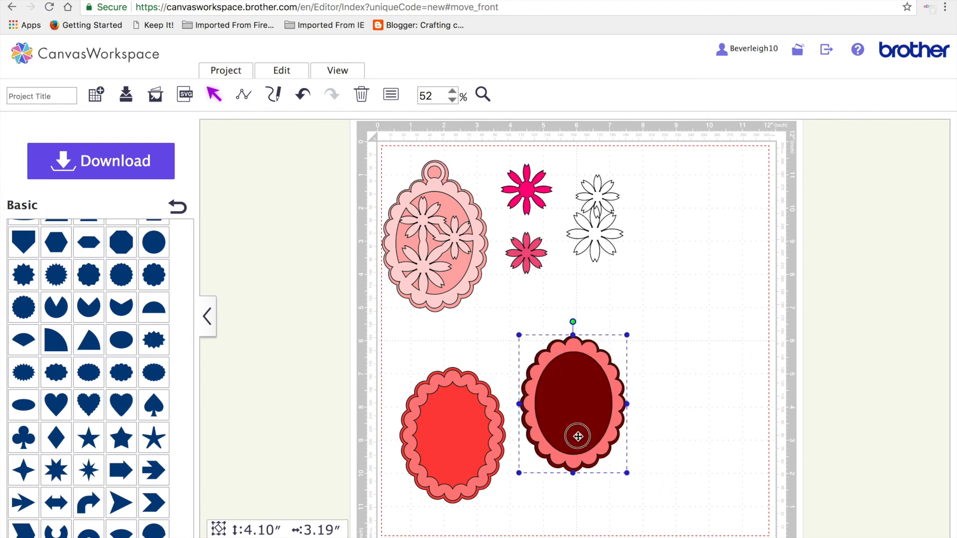
{"action": "left_click", "coordinate": [771, 435]}
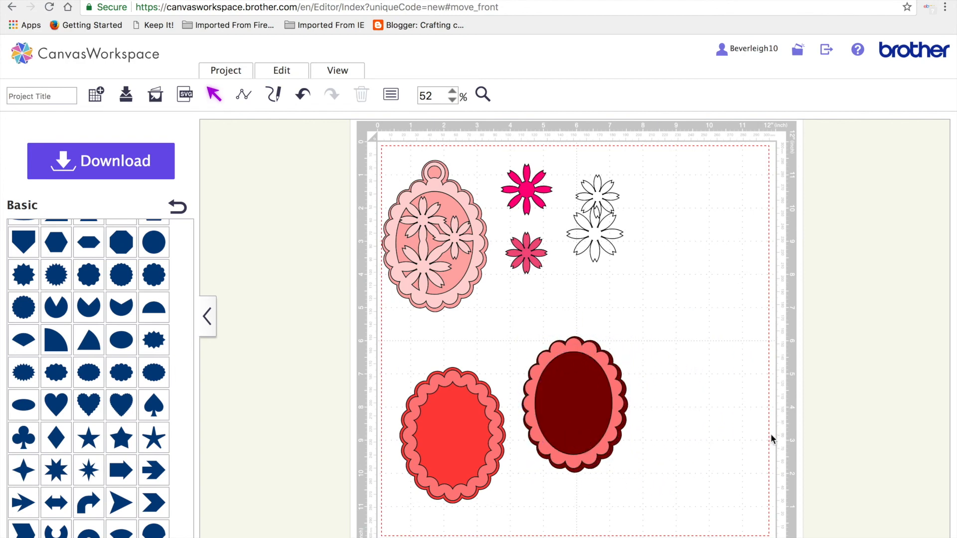
Step: Title the project "frame embell" and save it
{"action": "left_click", "coordinate": [41, 95]}
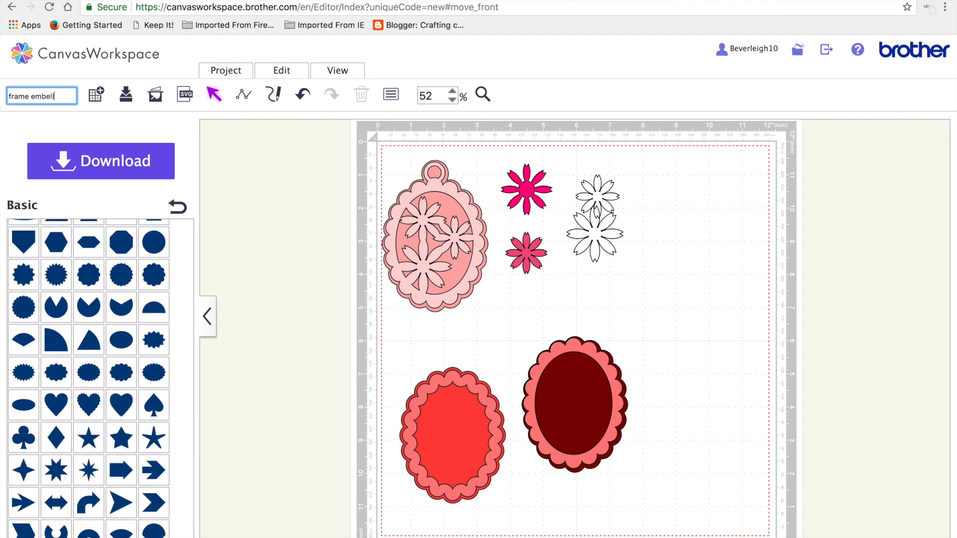
{"action": "left_click", "coordinate": [127, 95]}
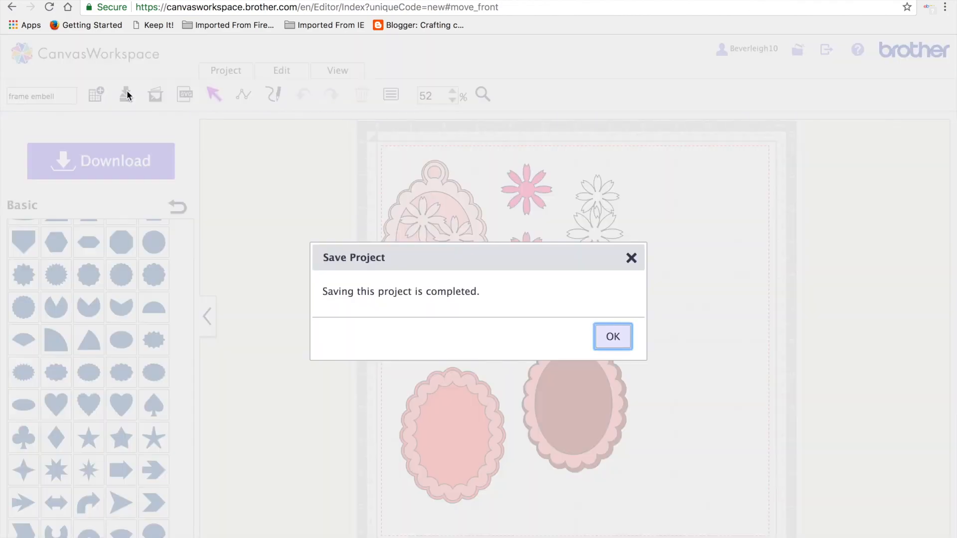